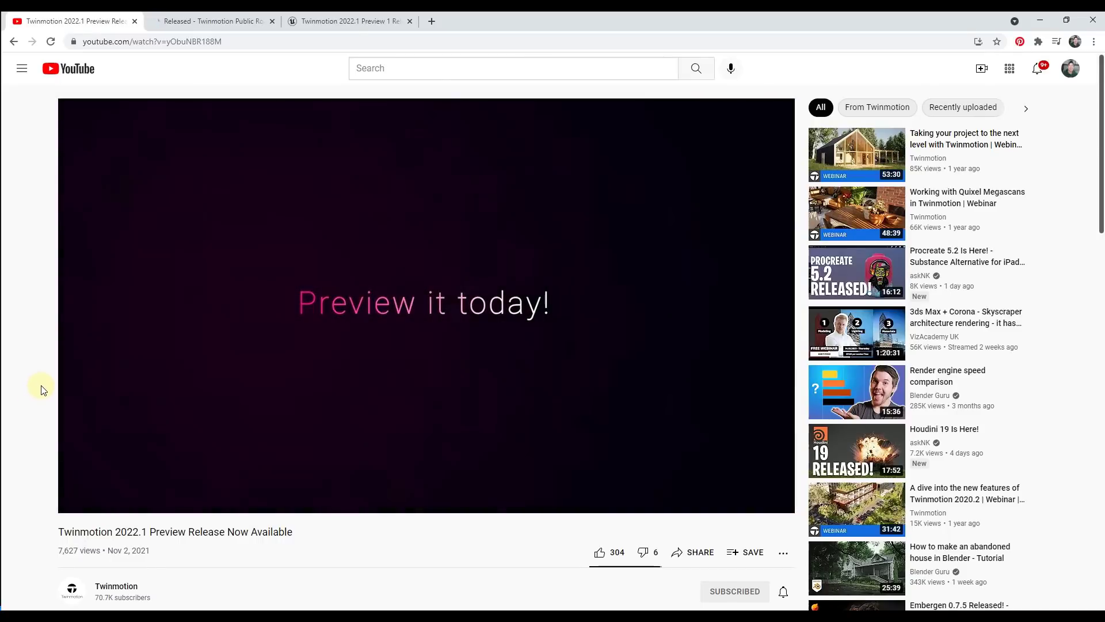
- Pause the Twinmotion 2022.1 Preview Release video on YouTube
click(288, 371)
scroll(357, 351, down, 3)
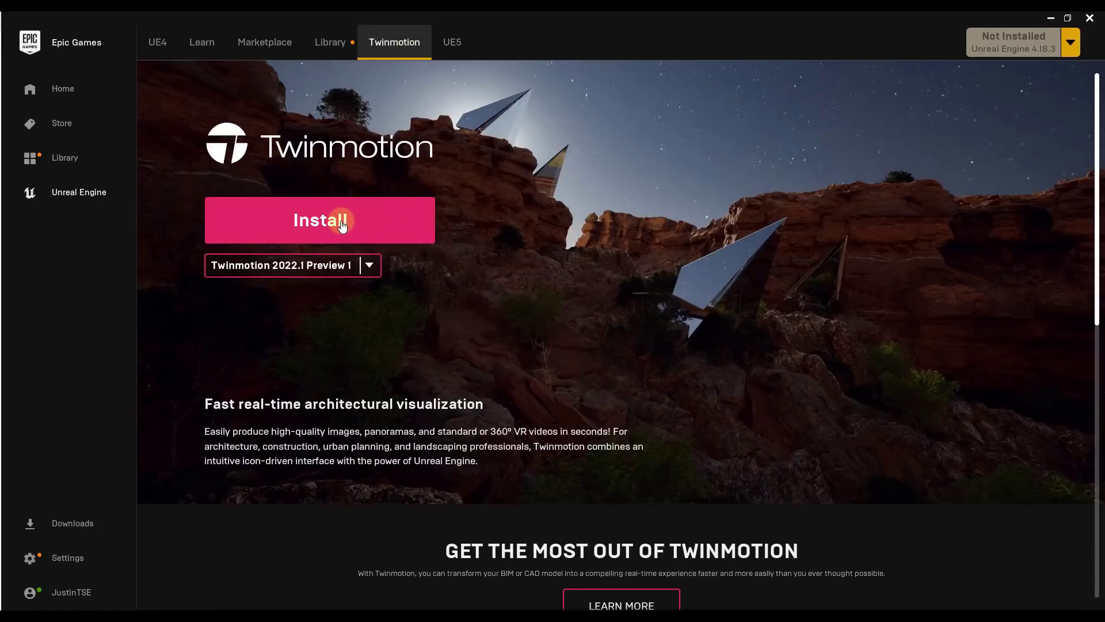
- Scroll through the Twinmotion 2022.1 Preview 1 install page, then minimize the launcher
scroll(342, 226, down, 5)
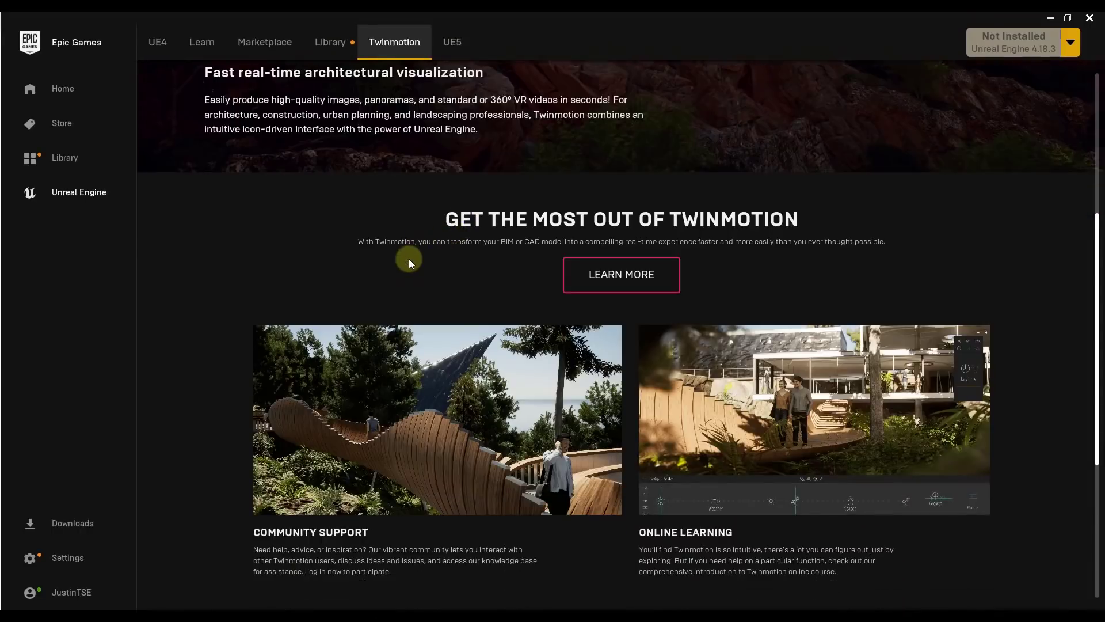
scroll(409, 259, down, 5)
scroll(311, 282, up, 2)
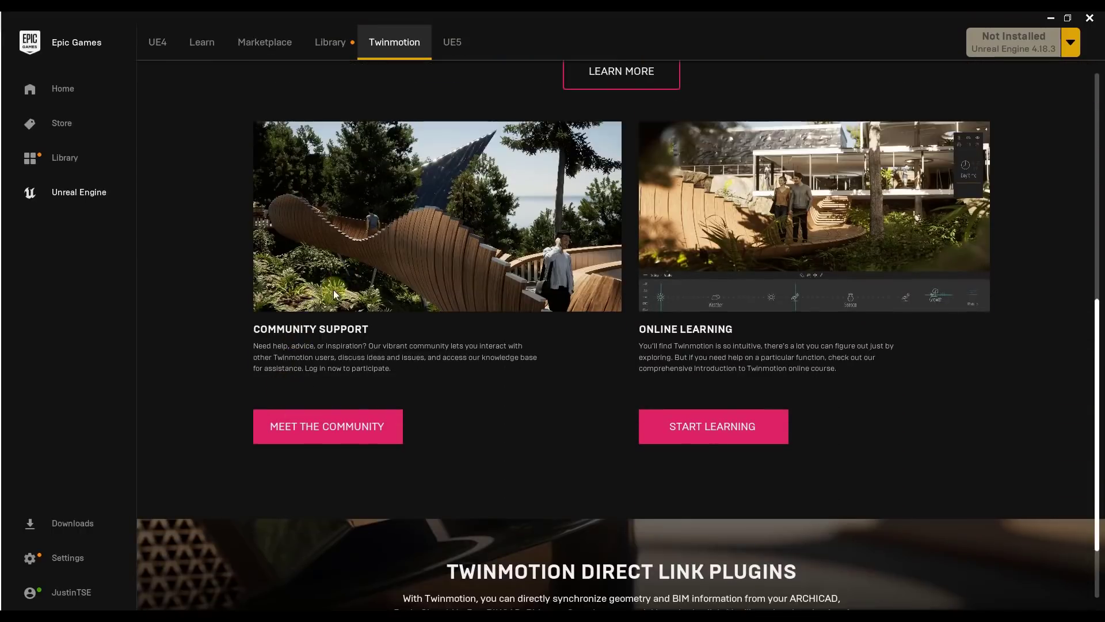
scroll(335, 293, up, 8)
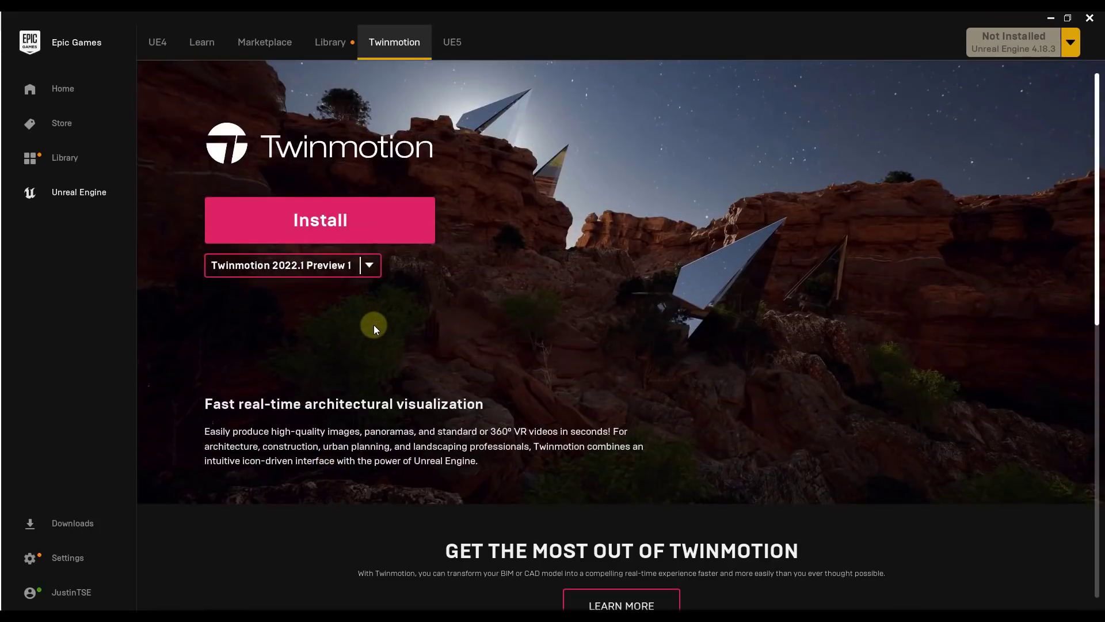
click(1051, 17)
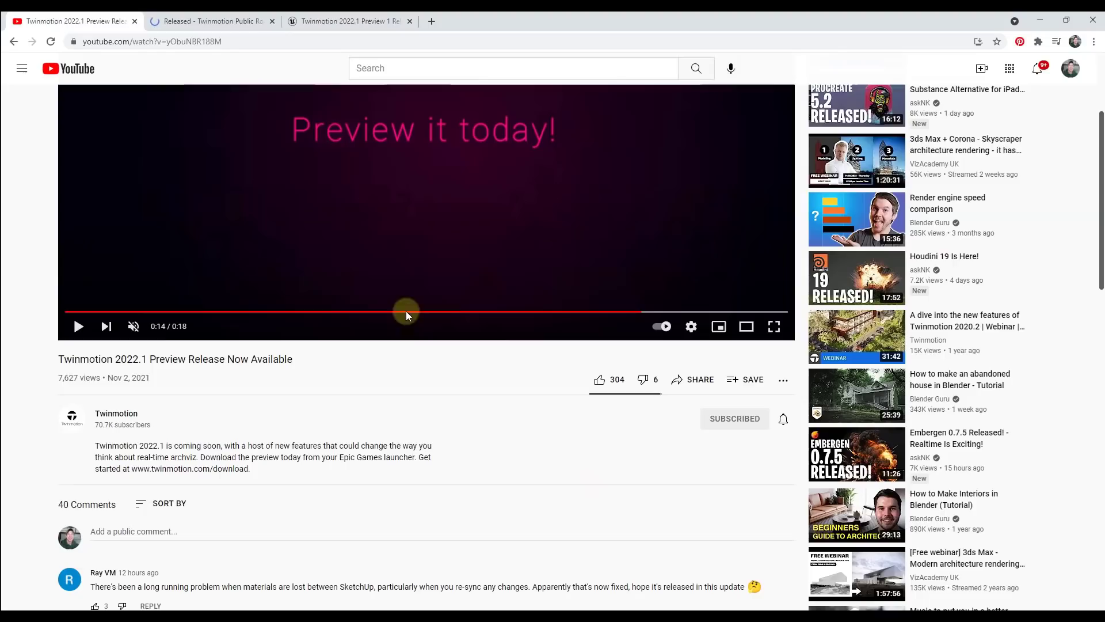
scroll(408, 289, up, 3)
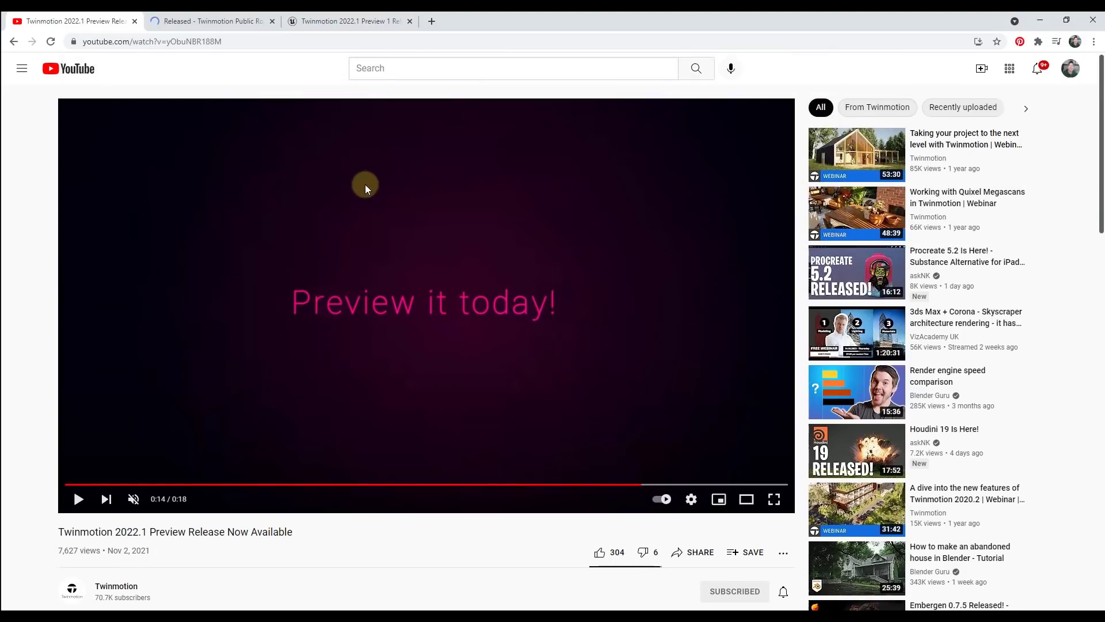
- Show the Released roadmap tab listing Twinmotion 2022.1 Preview 1 features
click(229, 23)
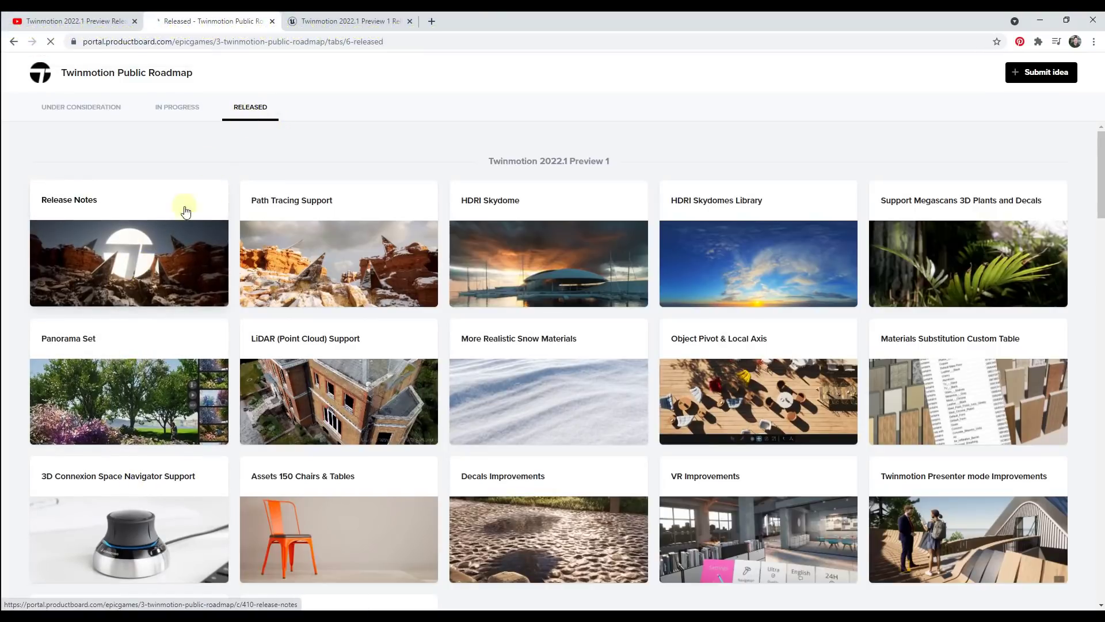
- Open the 2022.1 Preview 1 release notes and scroll to the Path Tracer section
click(374, 19)
scroll(468, 334, up, 15)
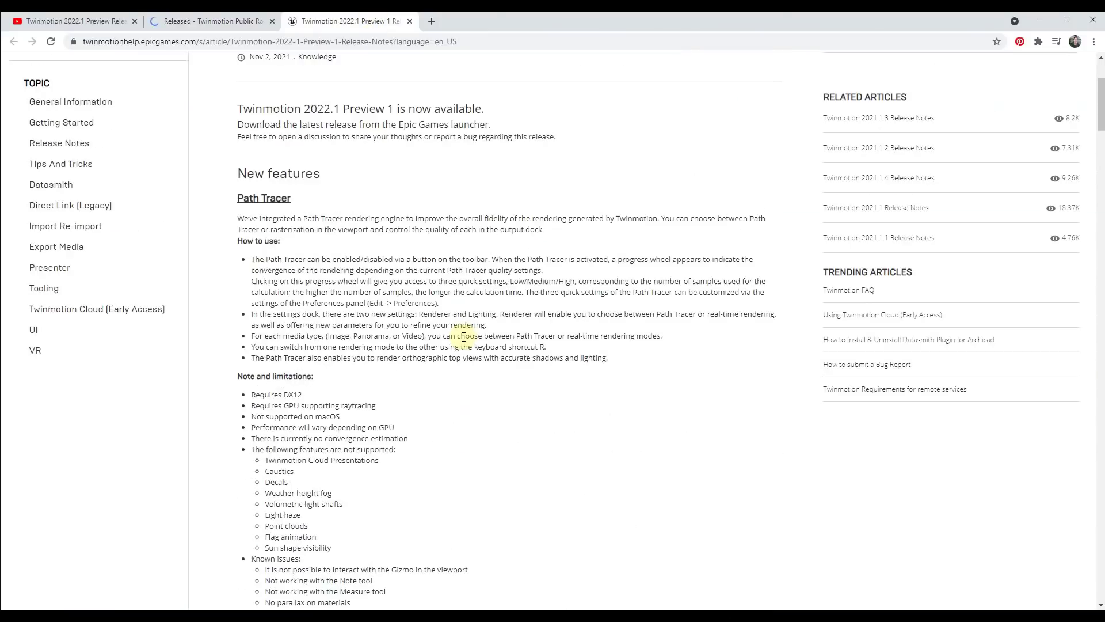
scroll(468, 335, up, 2)
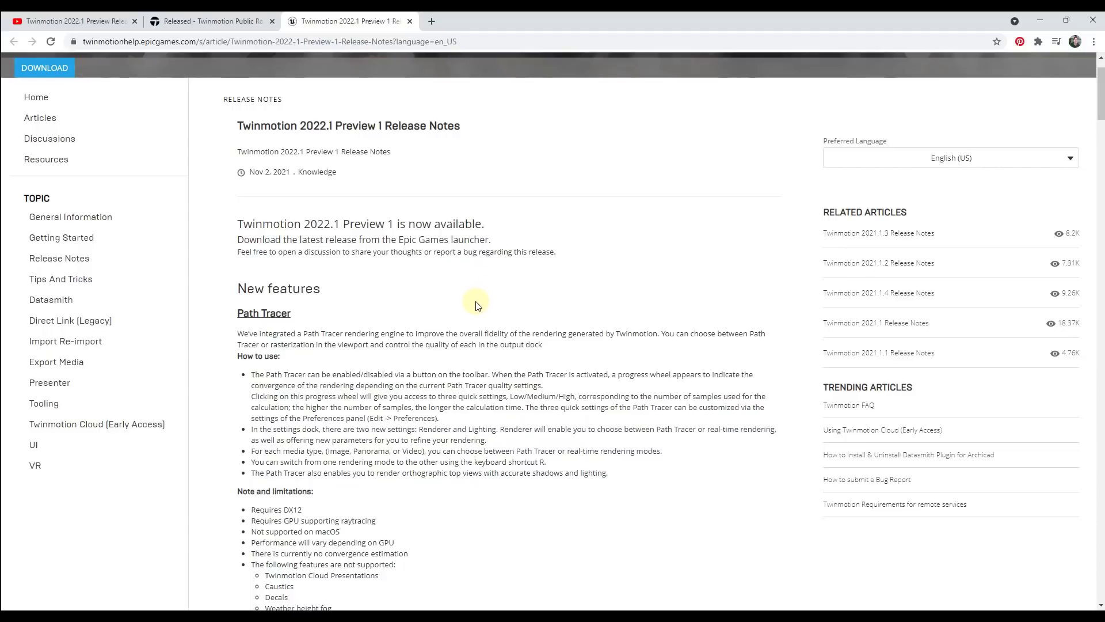
scroll(402, 331, down, 4)
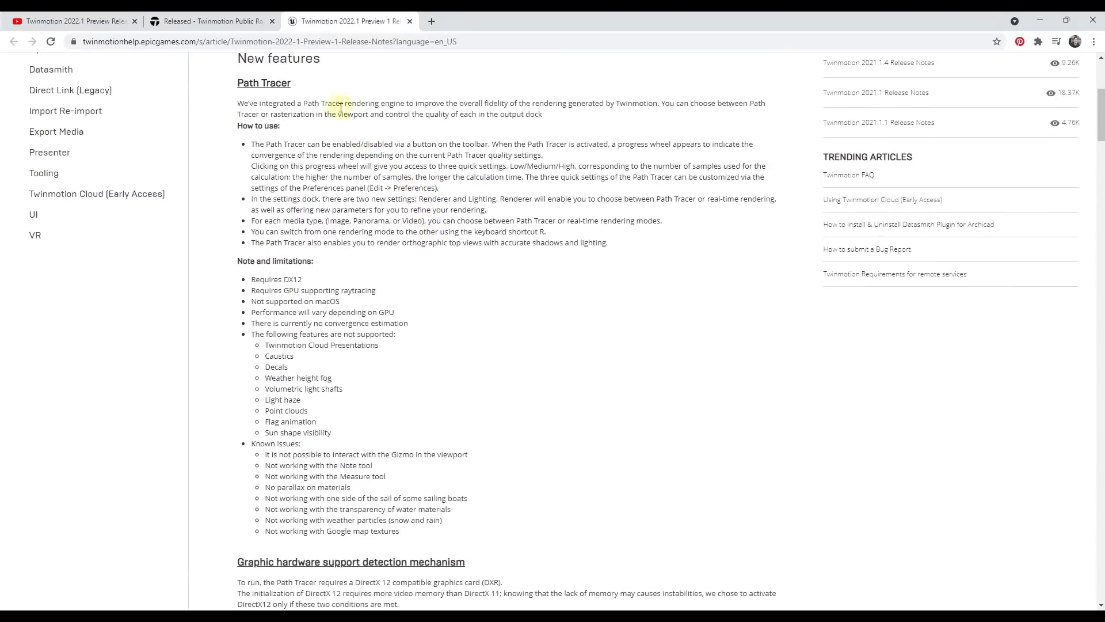
- Open the Path Tracing Support roadmap card, then switch to the Lakehouse retreat project
click(212, 22)
click(300, 275)
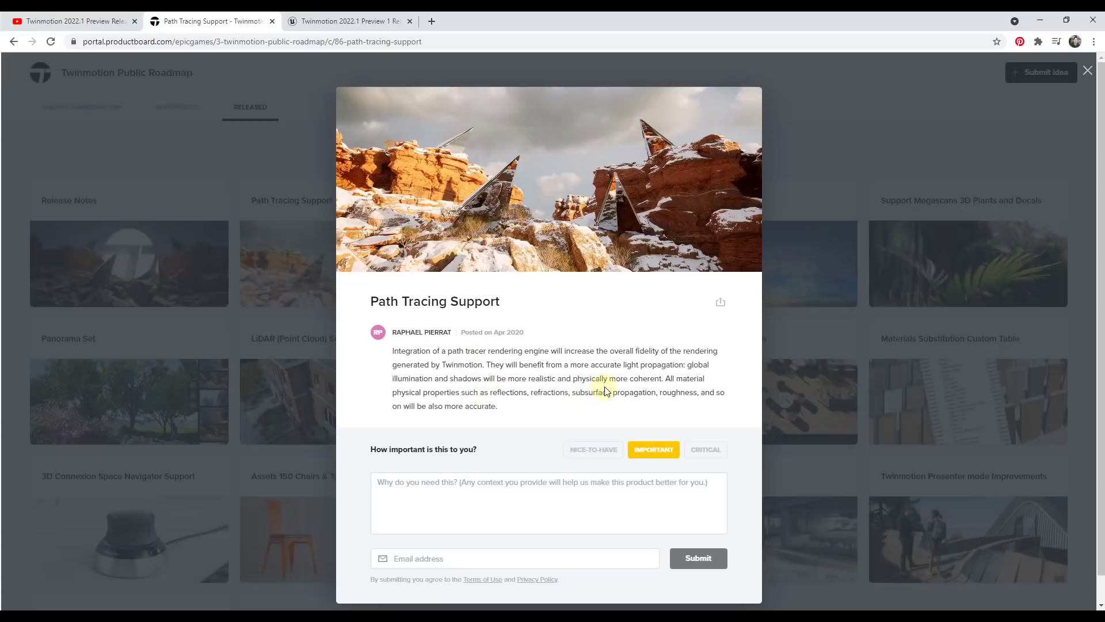
key(alt+Tab)
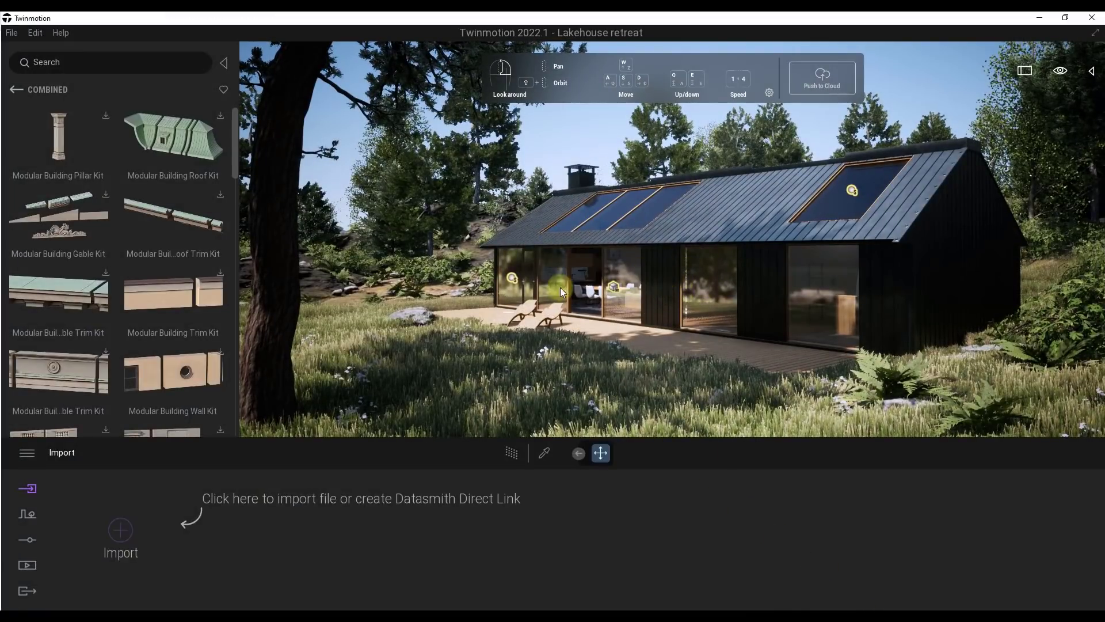
- Switch PathTracer on in Renderer settings, rendering at 256 samples and 8 max bounces
click(28, 538)
click(315, 536)
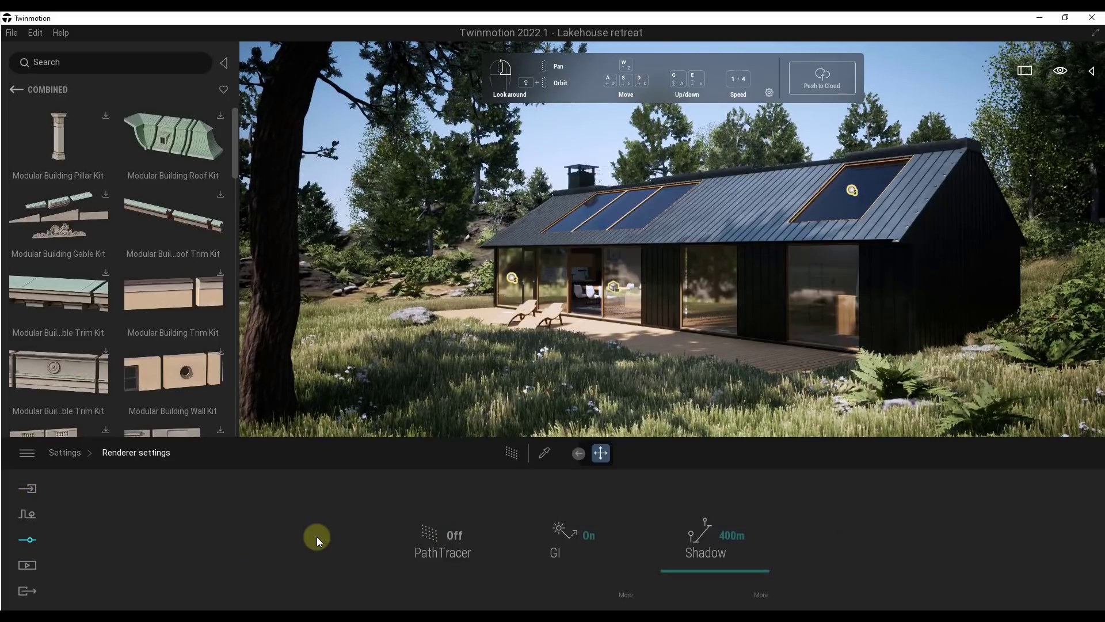
click(454, 536)
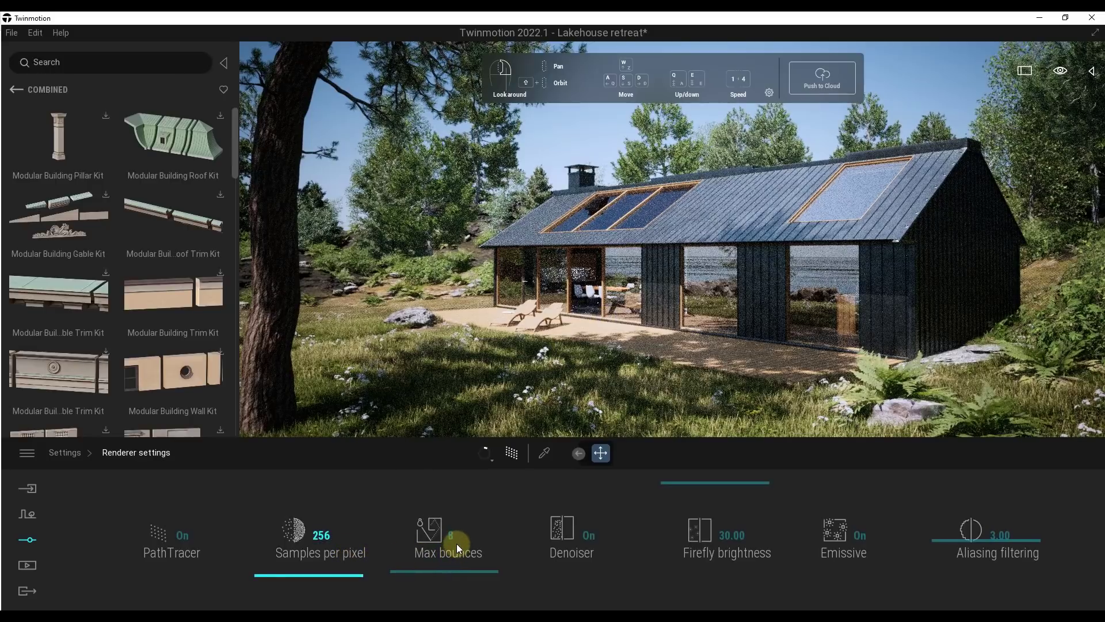
- Apply the Low path tracer preset: 8 samples per pixel, 6 max bounces
click(489, 457)
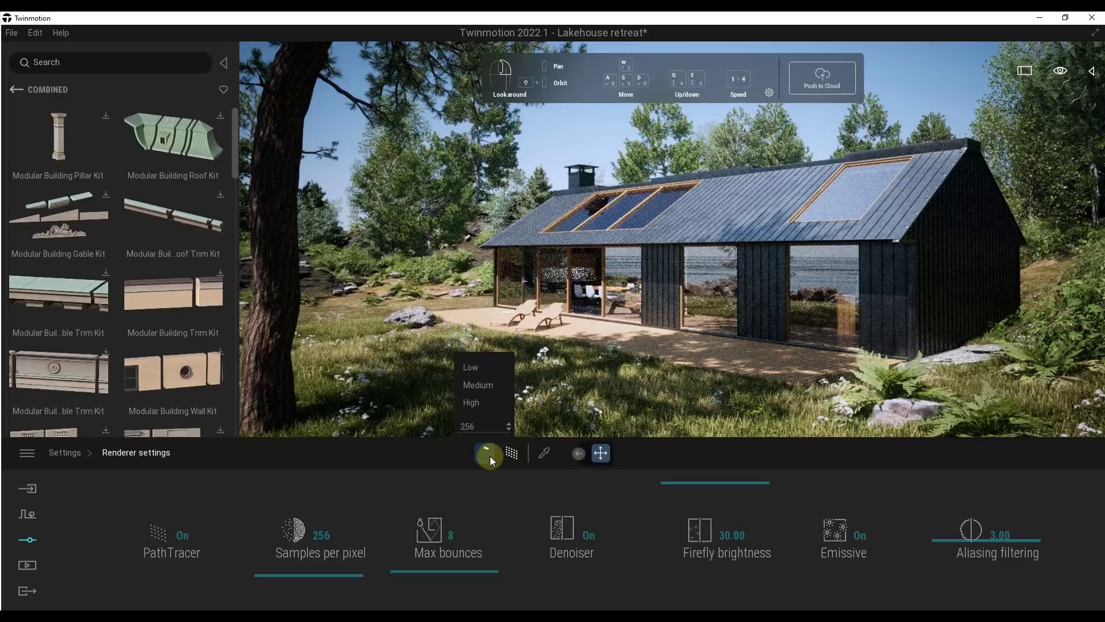
click(489, 456)
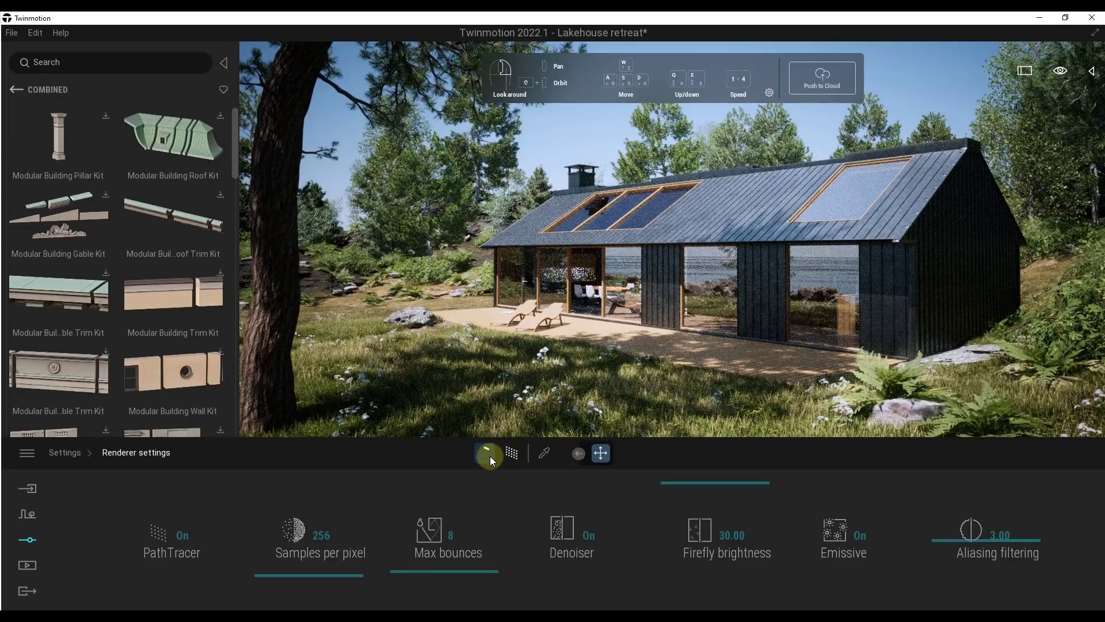
click(490, 456)
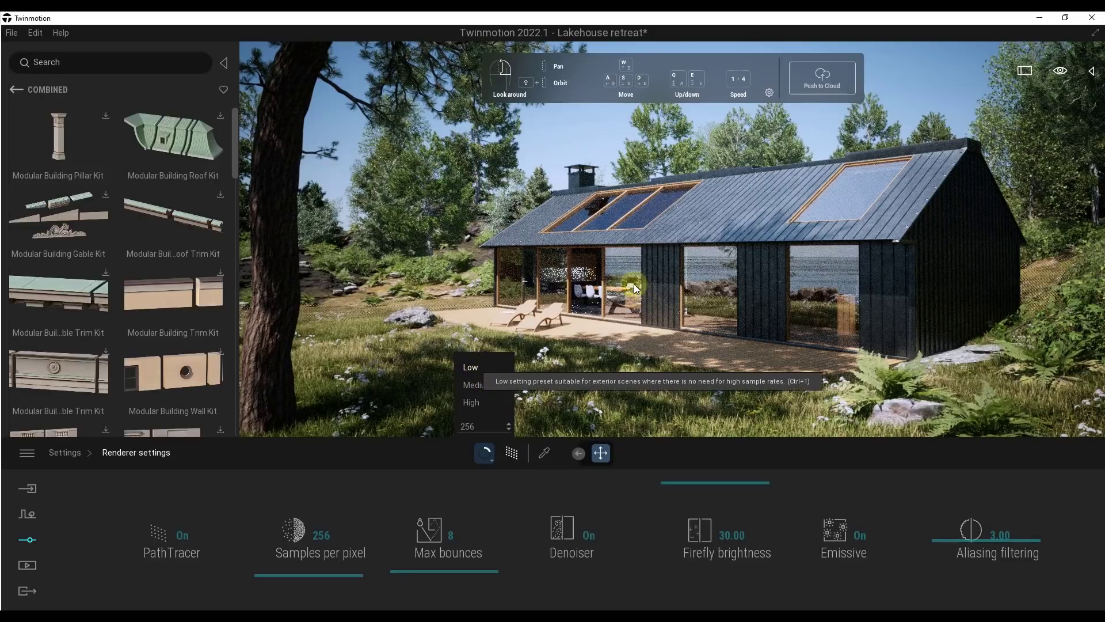
click(670, 312)
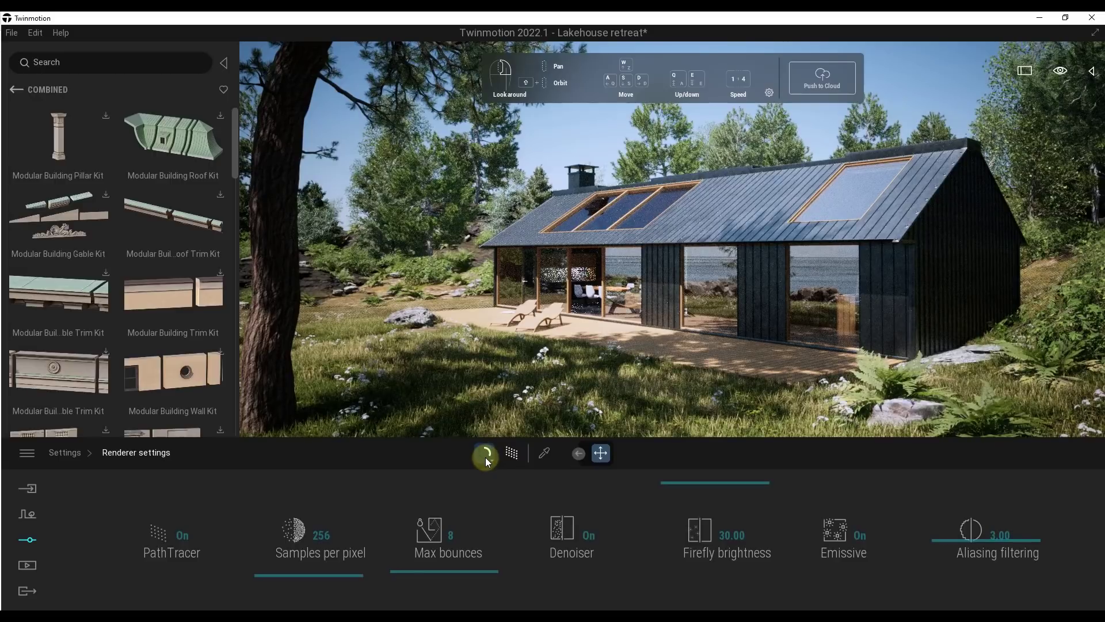
click(487, 457)
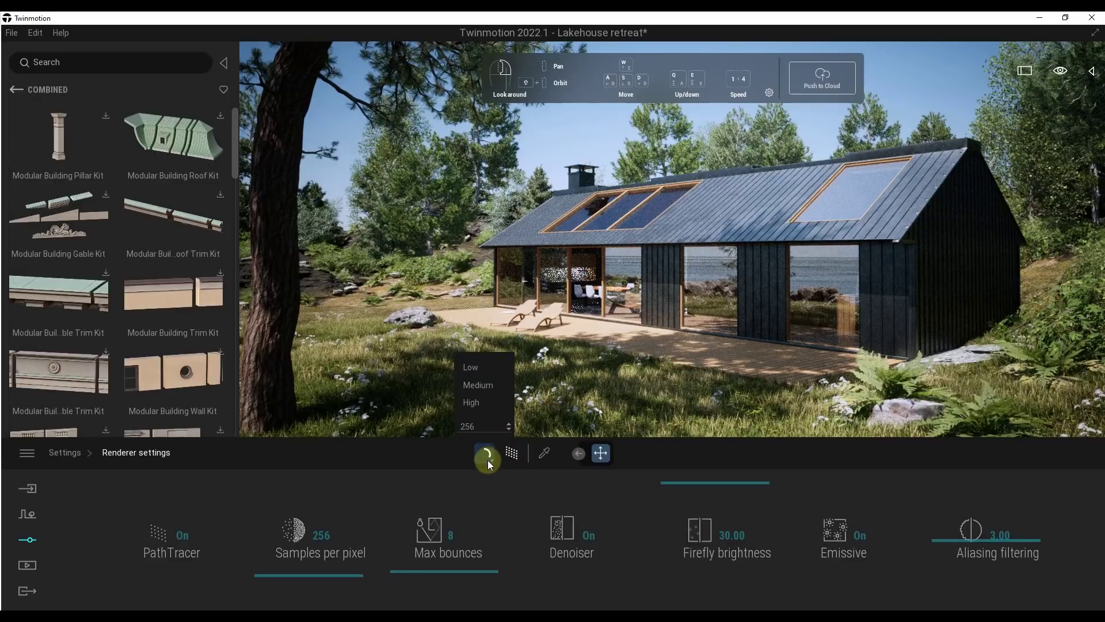
click(471, 368)
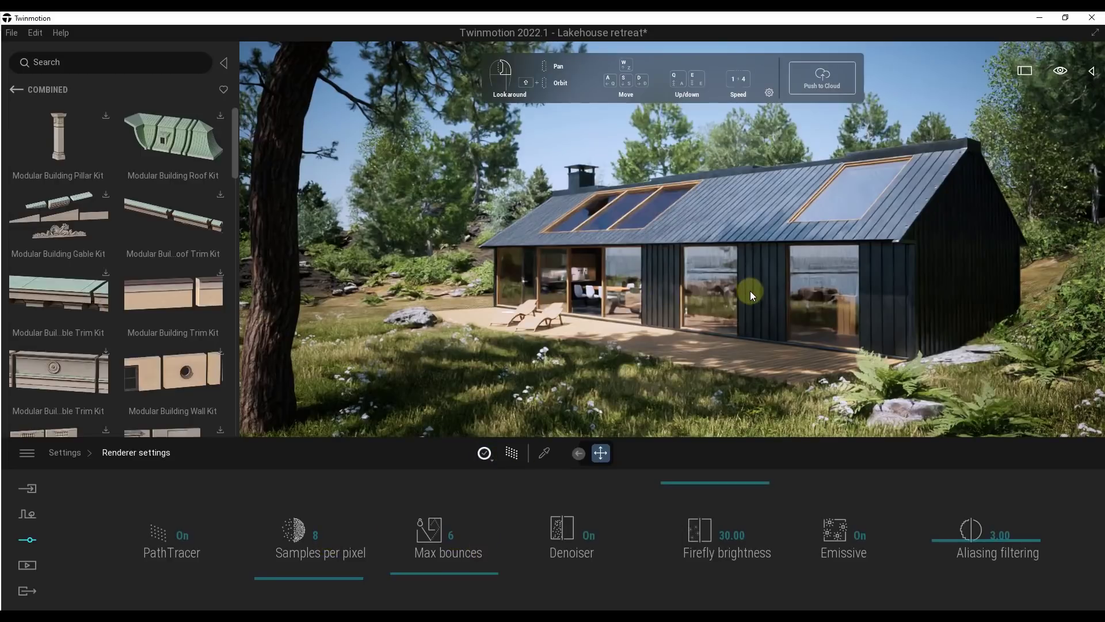
- Reframe the camera on the house, re-enable the path tracer and choose Medium quality
drag(748, 290, 770, 295)
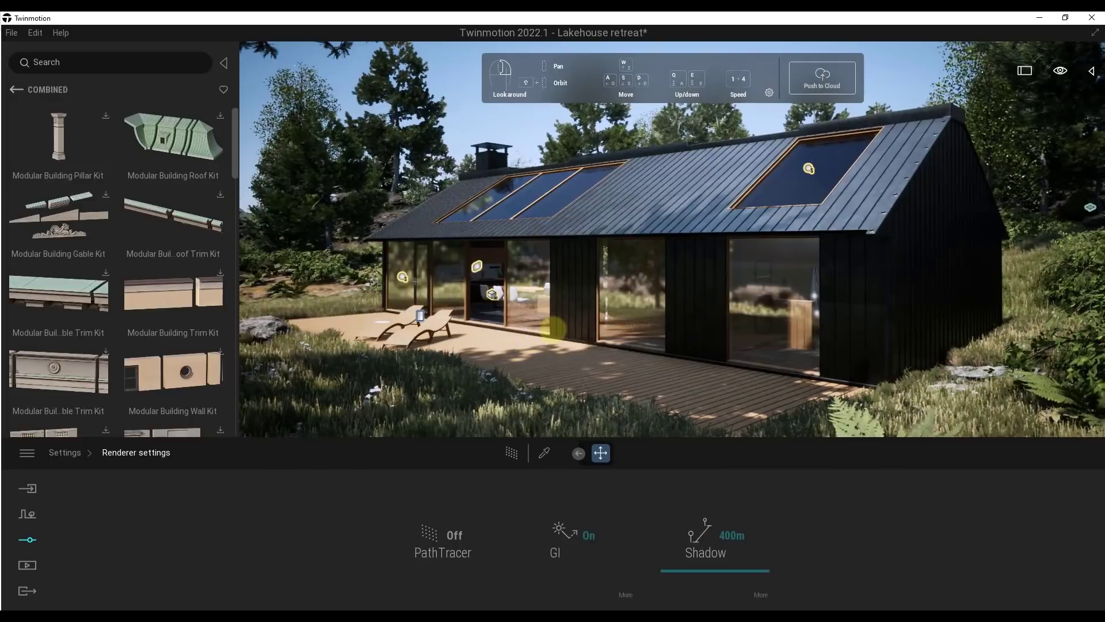
key(w)
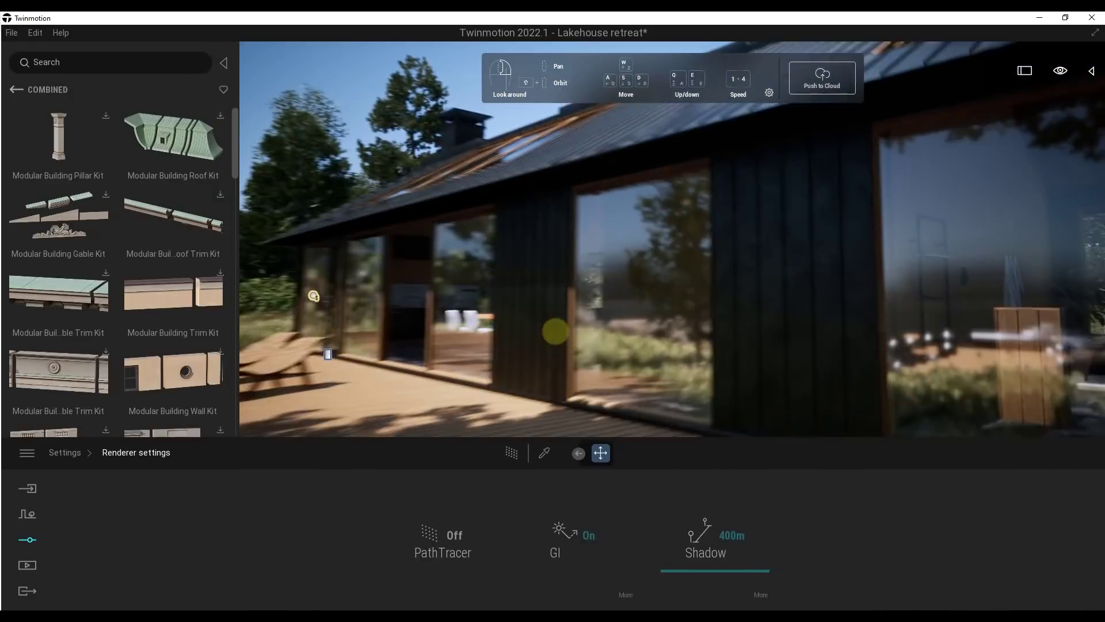
key(s)
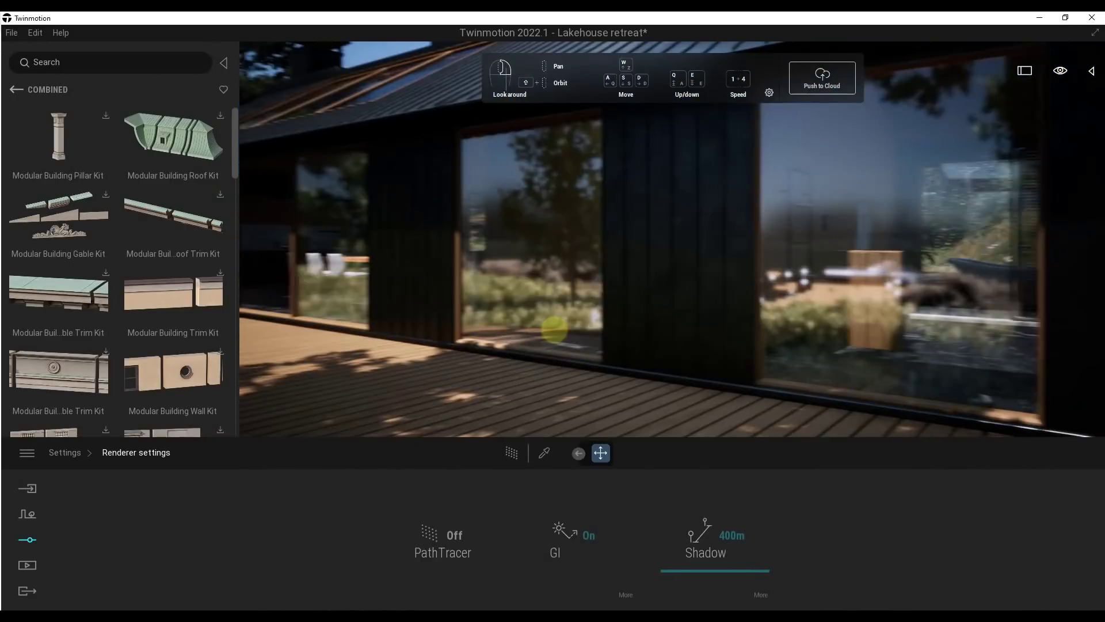
key(a)
click(444, 531)
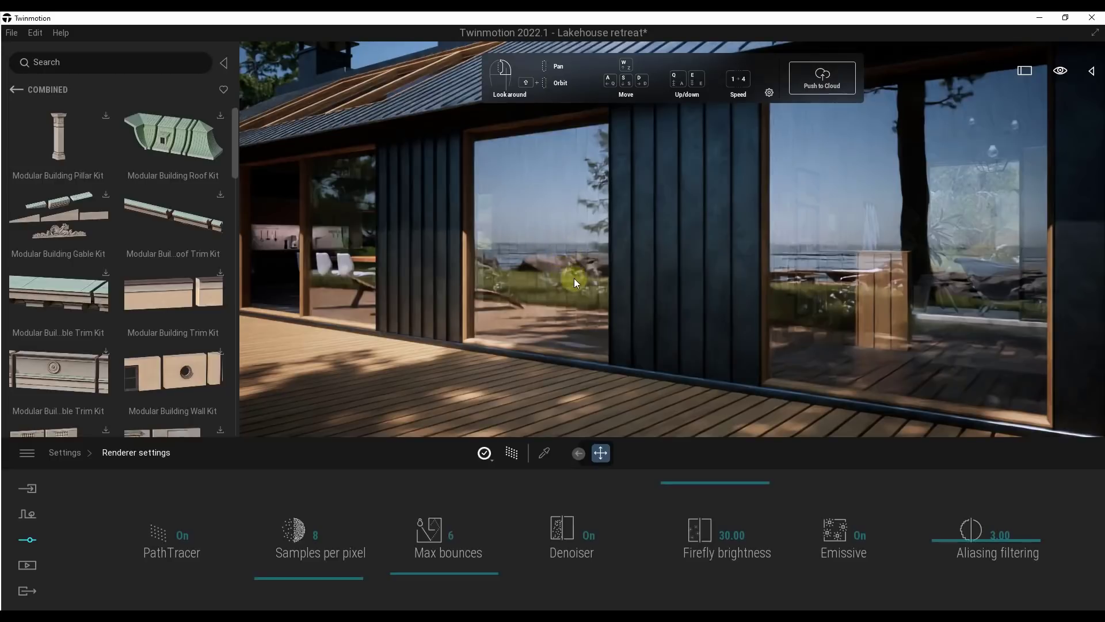
click(486, 458)
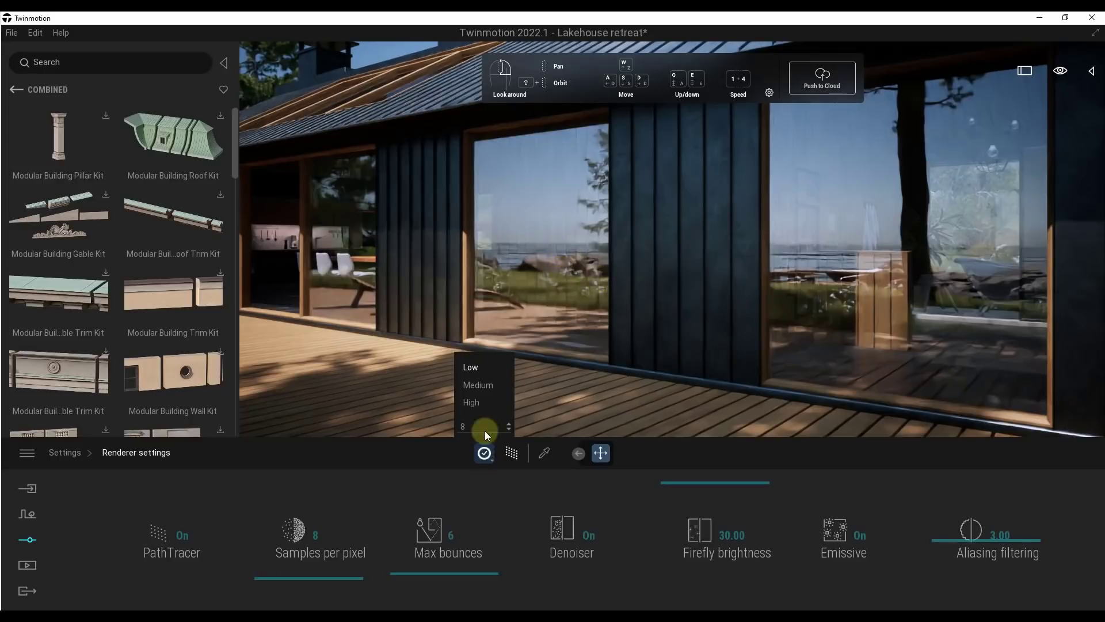
click(477, 386)
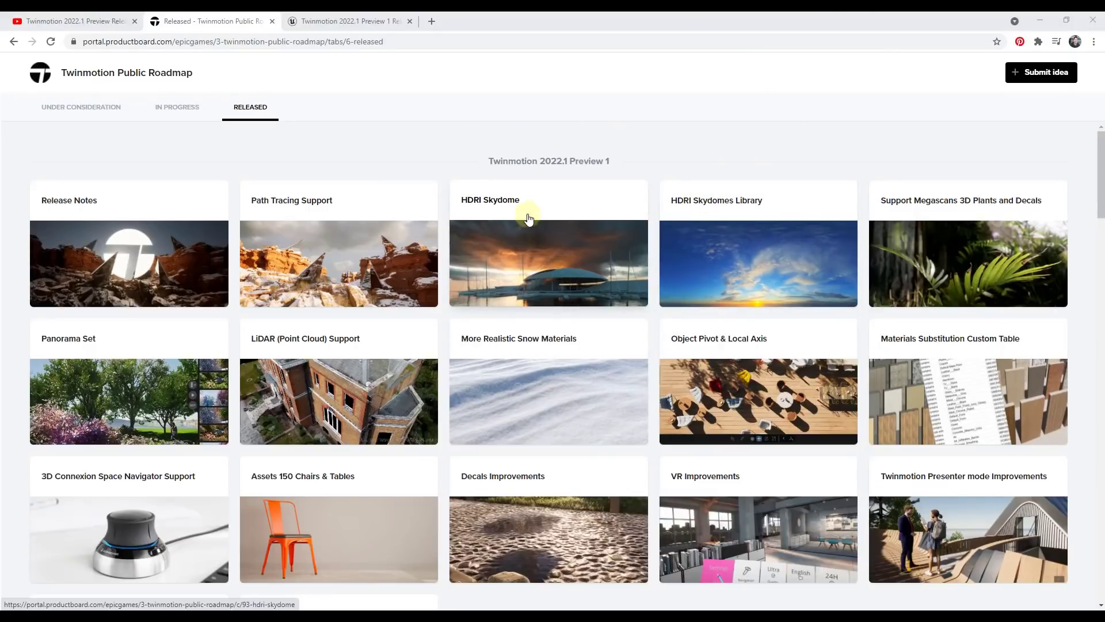
- Read the HDRI Skydome and HDRI Skydomes Library roadmap cards, closing each
click(542, 270)
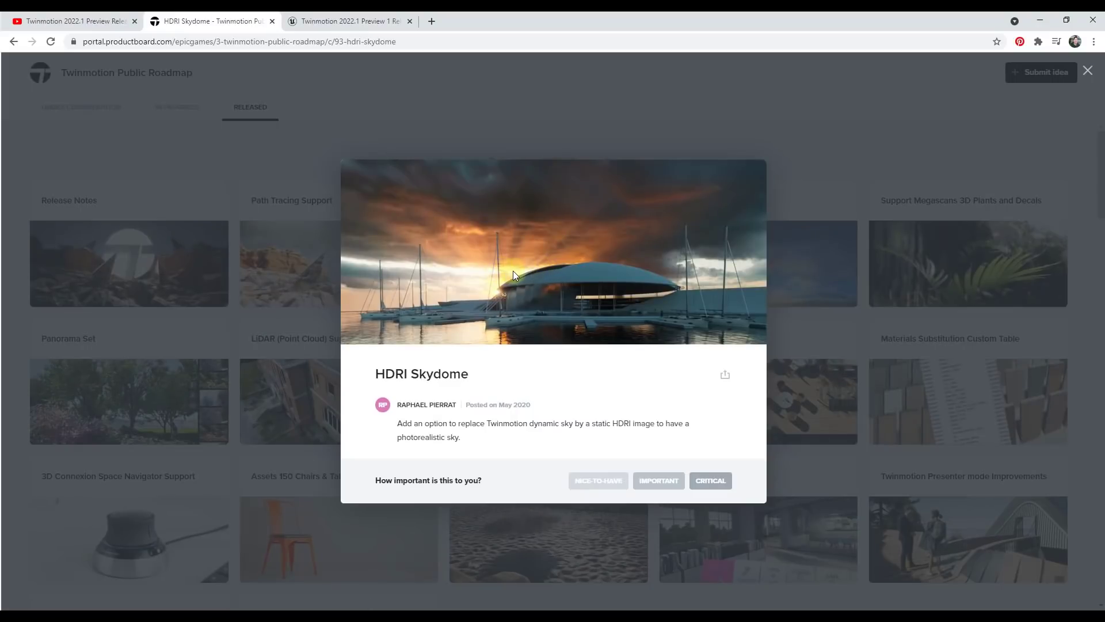
click(586, 118)
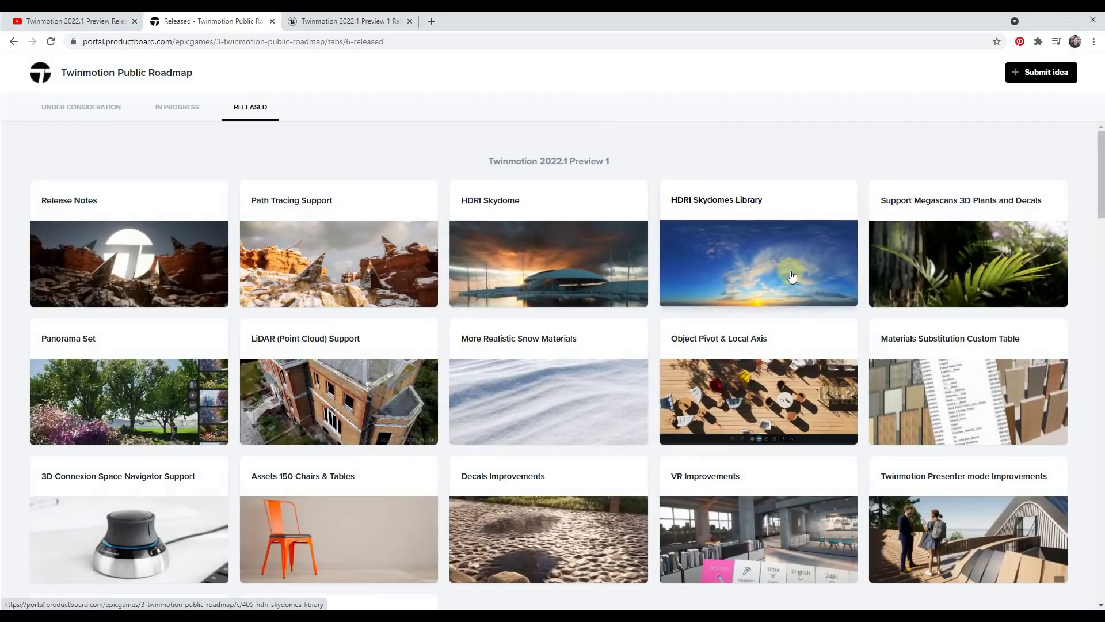
click(792, 278)
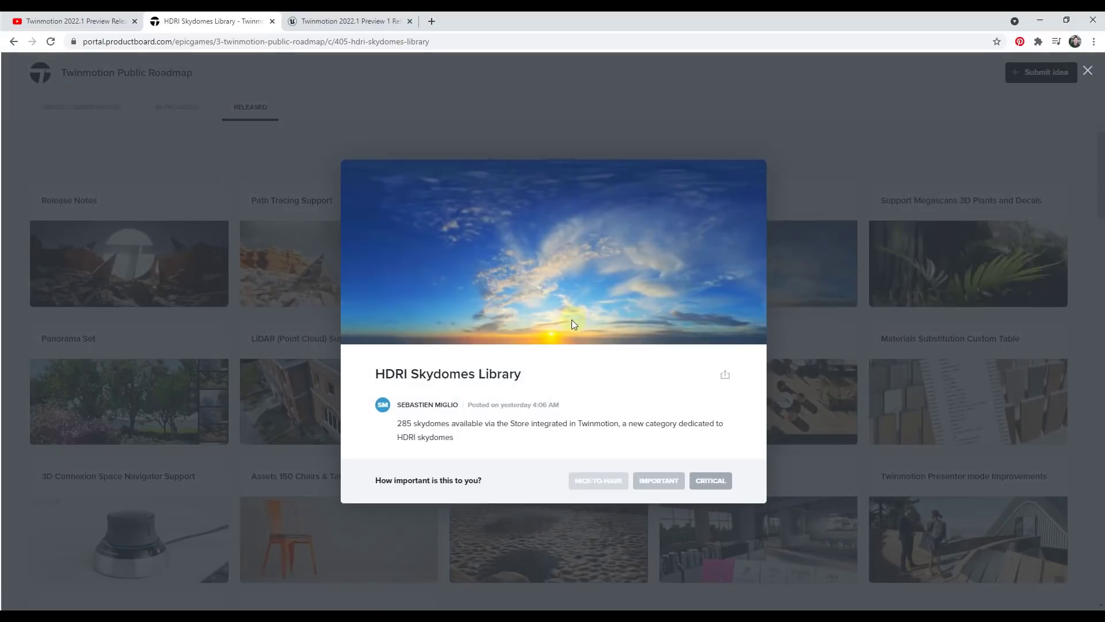
click(795, 133)
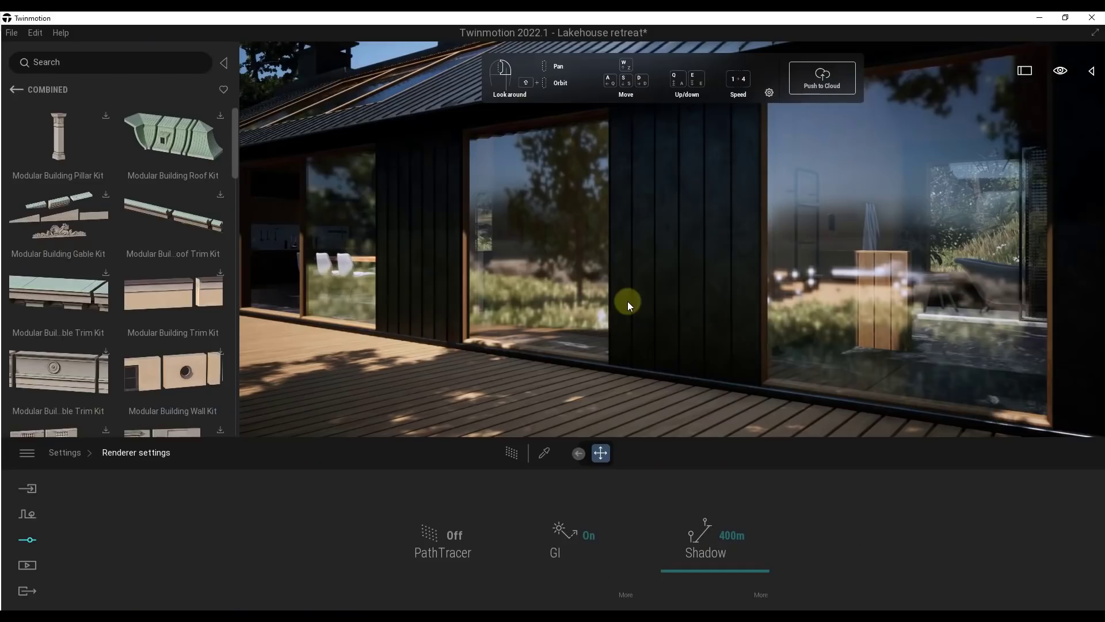
- Drag MoAf Cloudy 01 from Skydome > Morning and afternoon > Cloudy onto the scene
right_drag(573, 244, 576, 244)
click(15, 89)
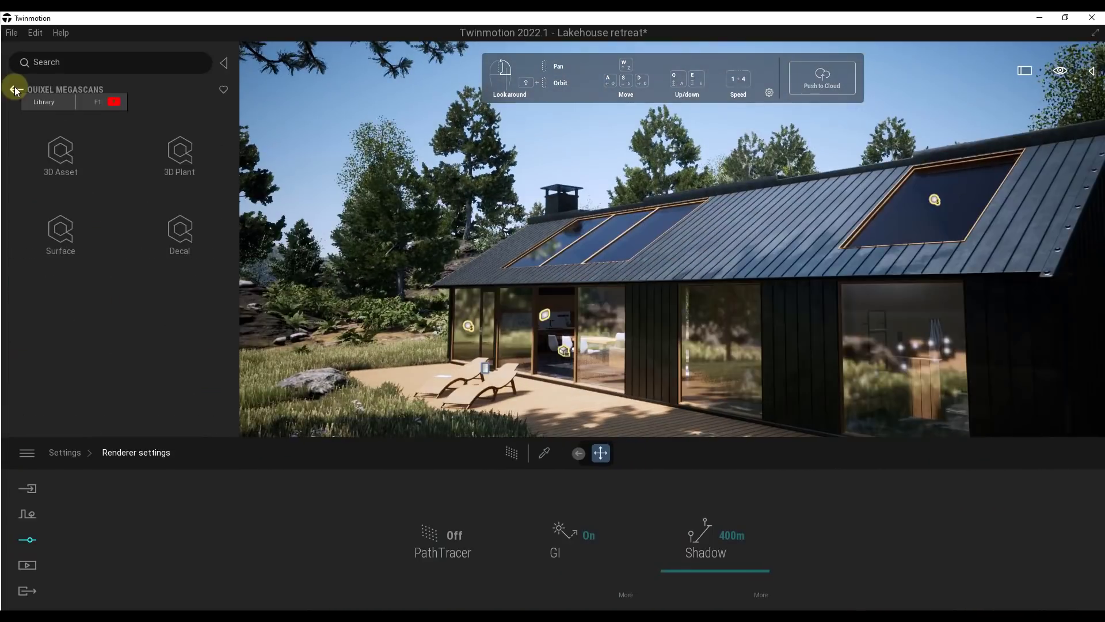
click(15, 89)
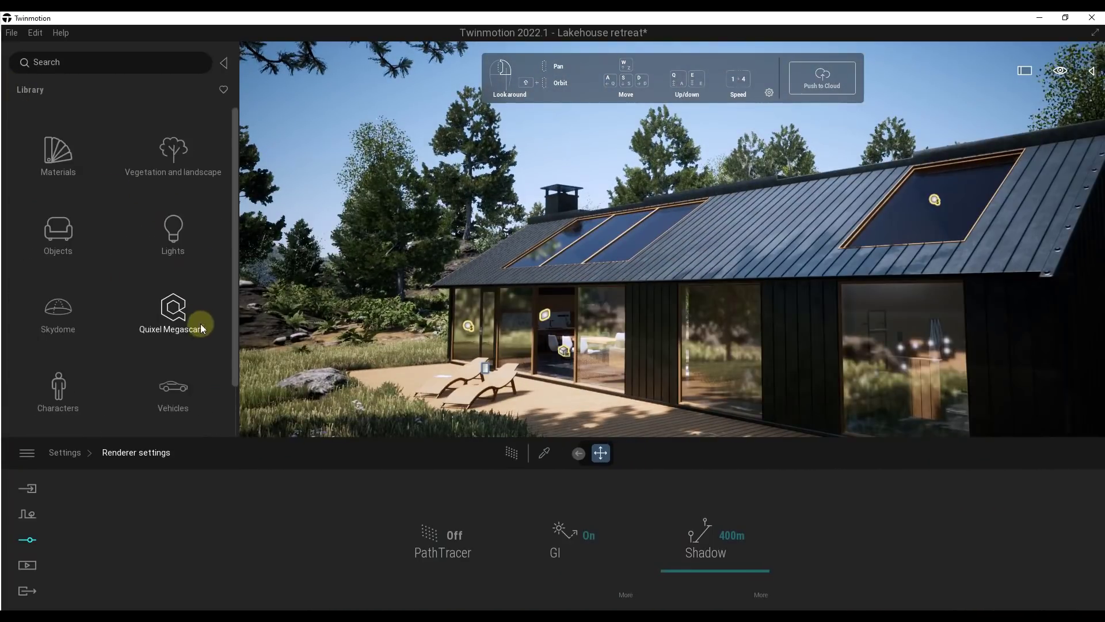
click(63, 291)
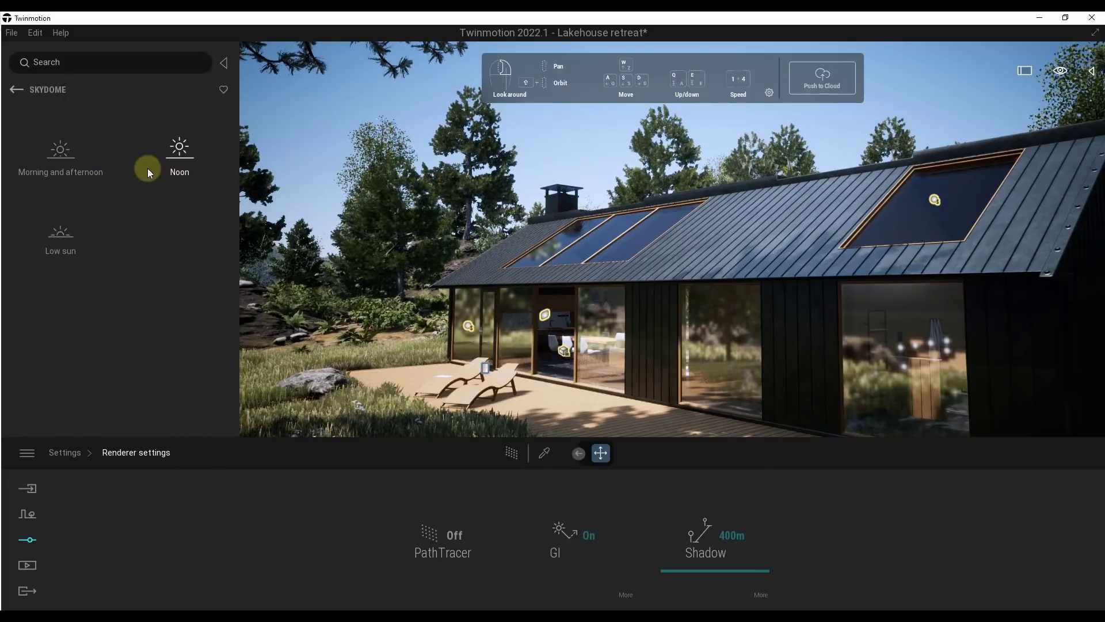
click(65, 157)
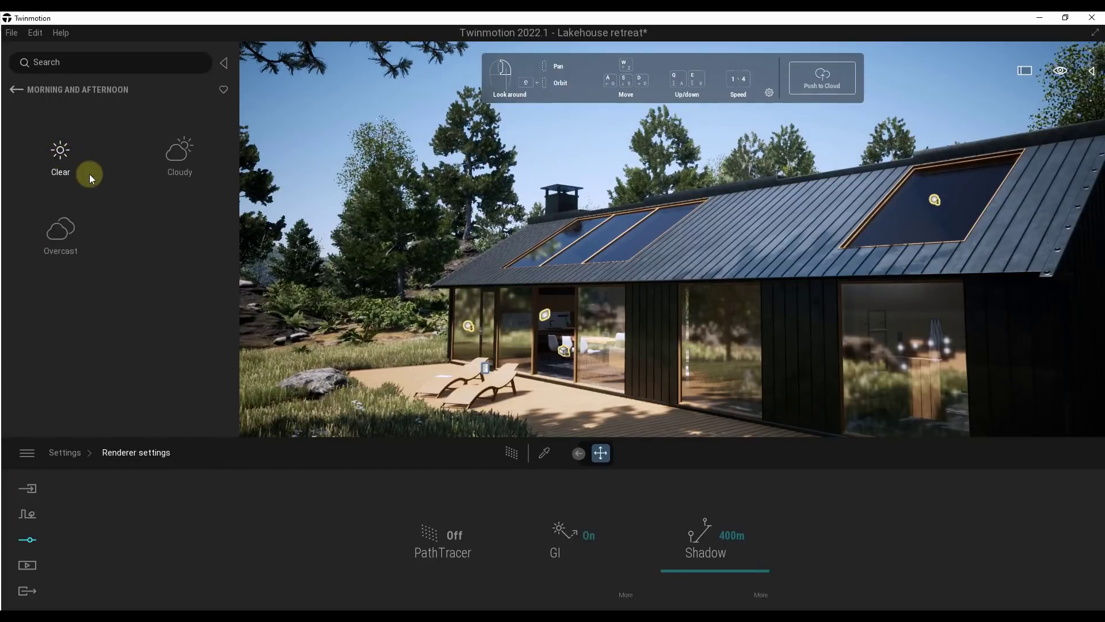
click(174, 154)
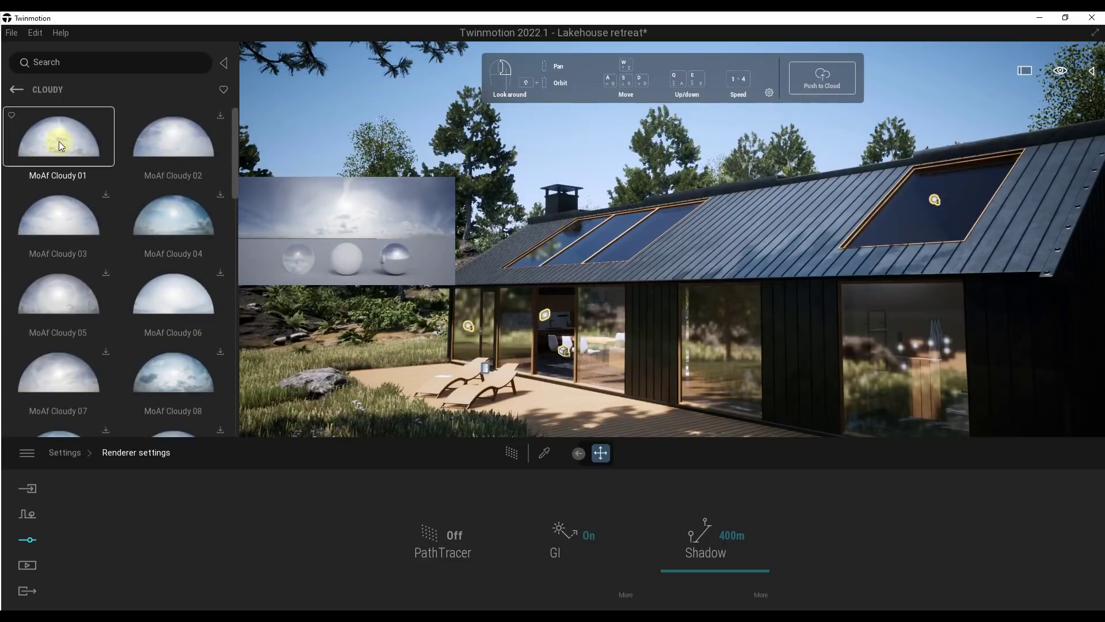
drag(59, 141, 491, 253)
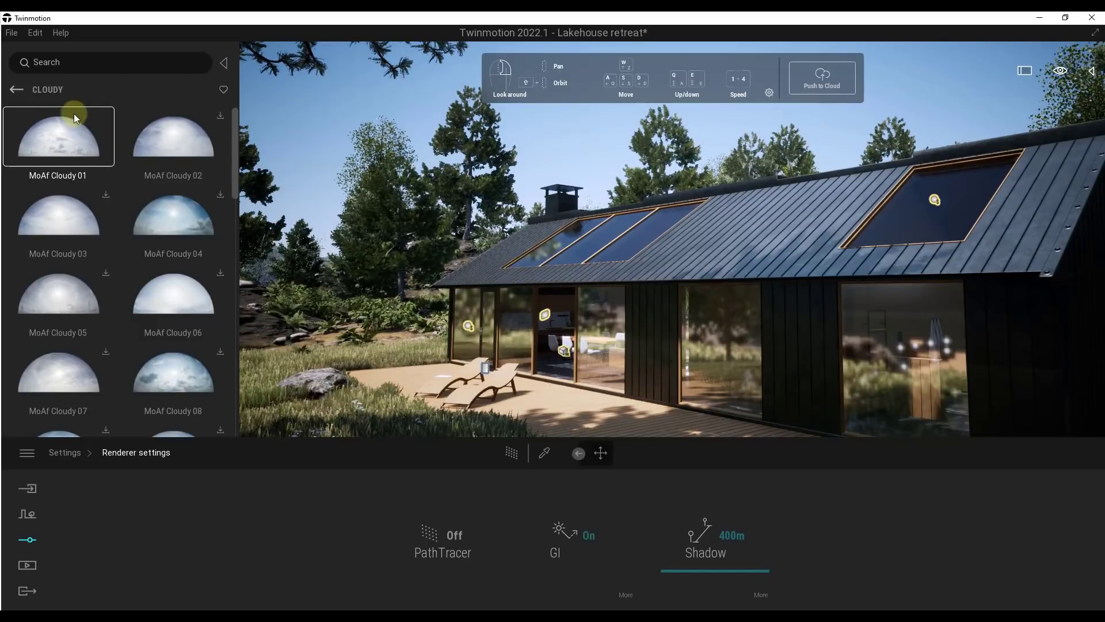
drag(59, 141, 255, 563)
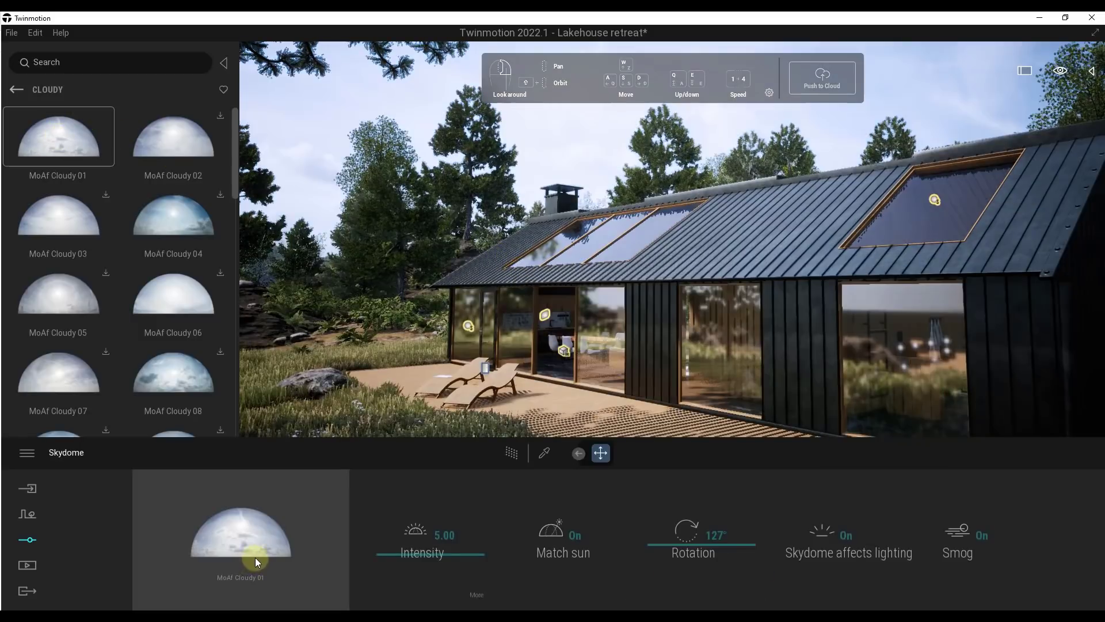
- Rotate the MoAf Cloudy 01 sky to about 144°, then to 146°
drag(698, 543, 723, 556)
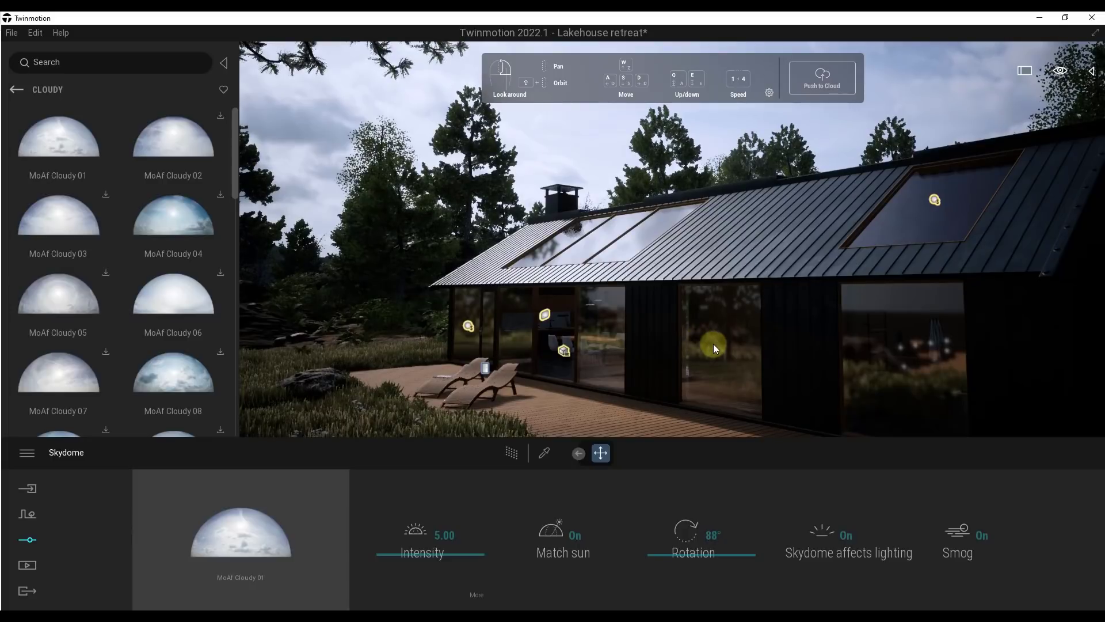
drag(713, 343, 820, 288)
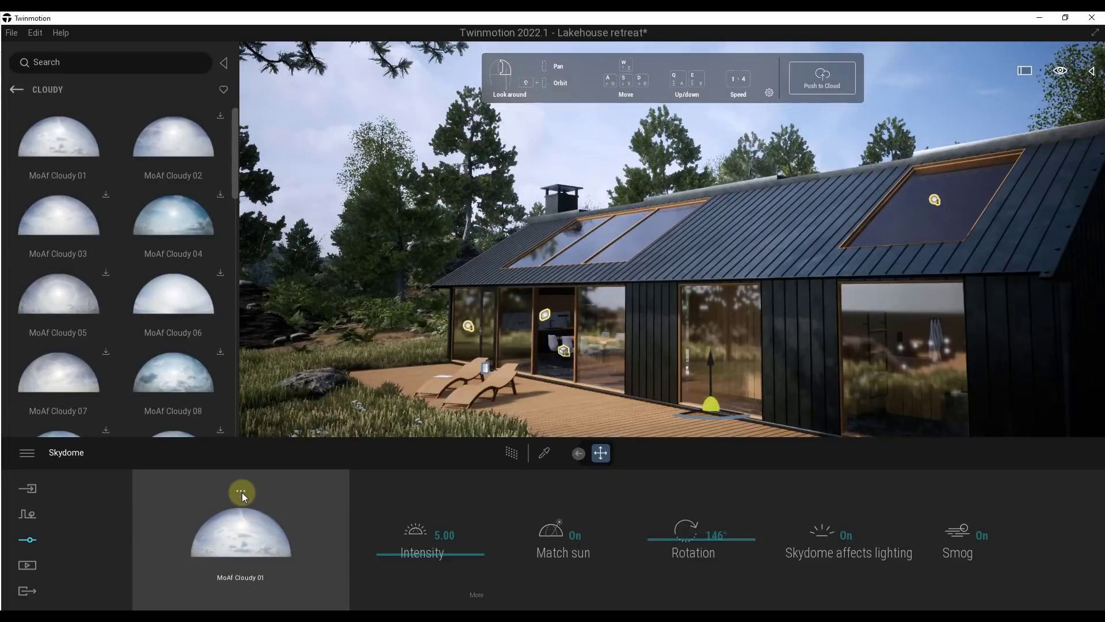
- Load the custom autumn_park_4k HDR image as the skydome and rotate it
click(242, 492)
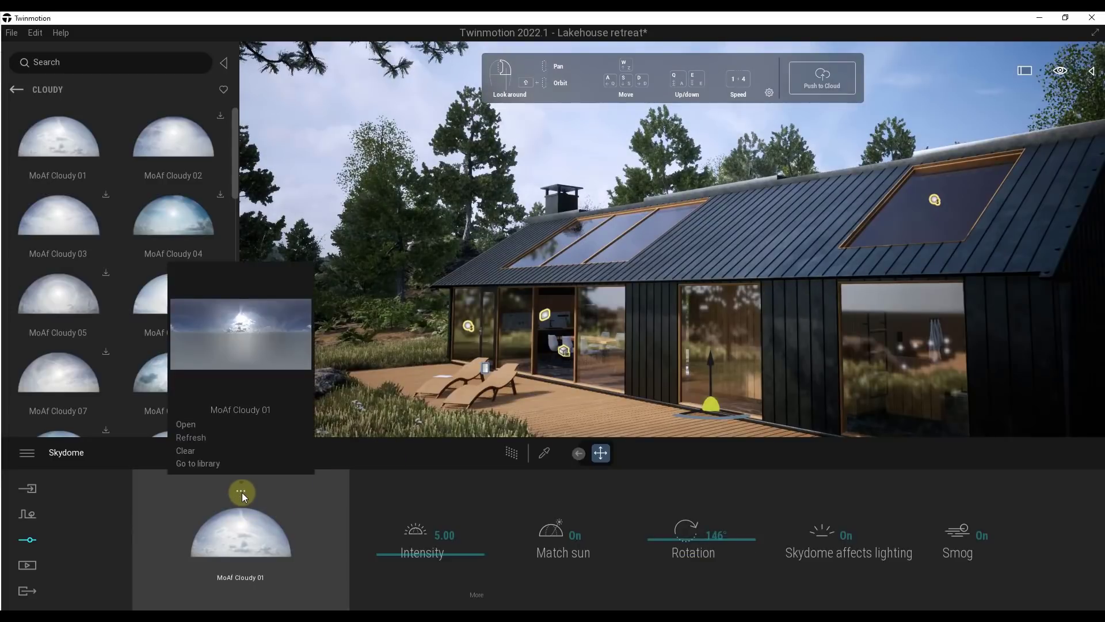
click(185, 425)
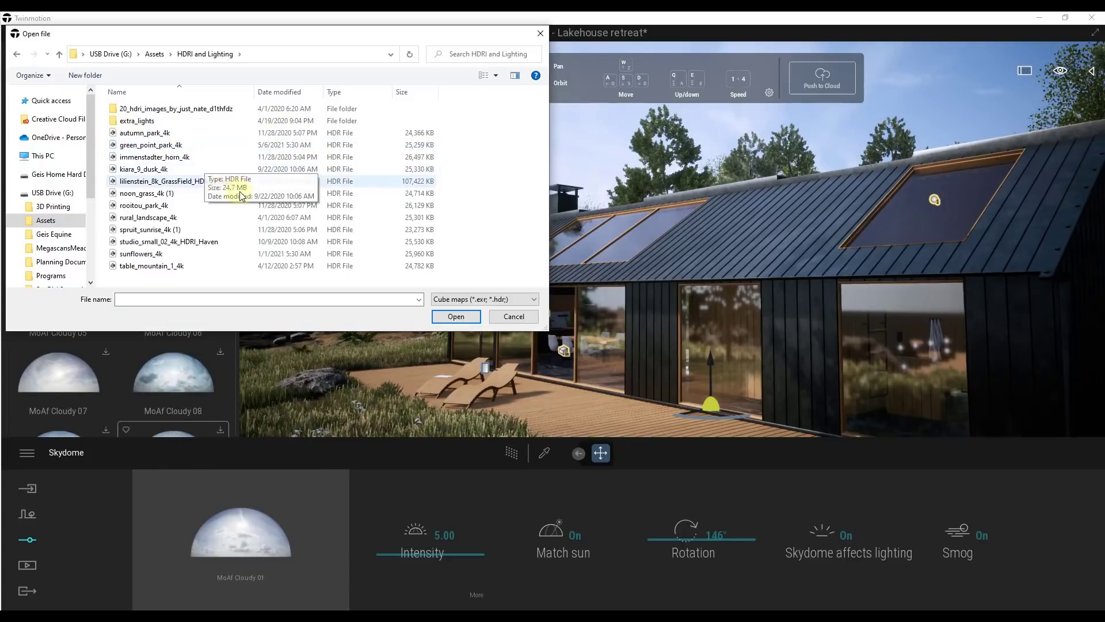
double_click(147, 137)
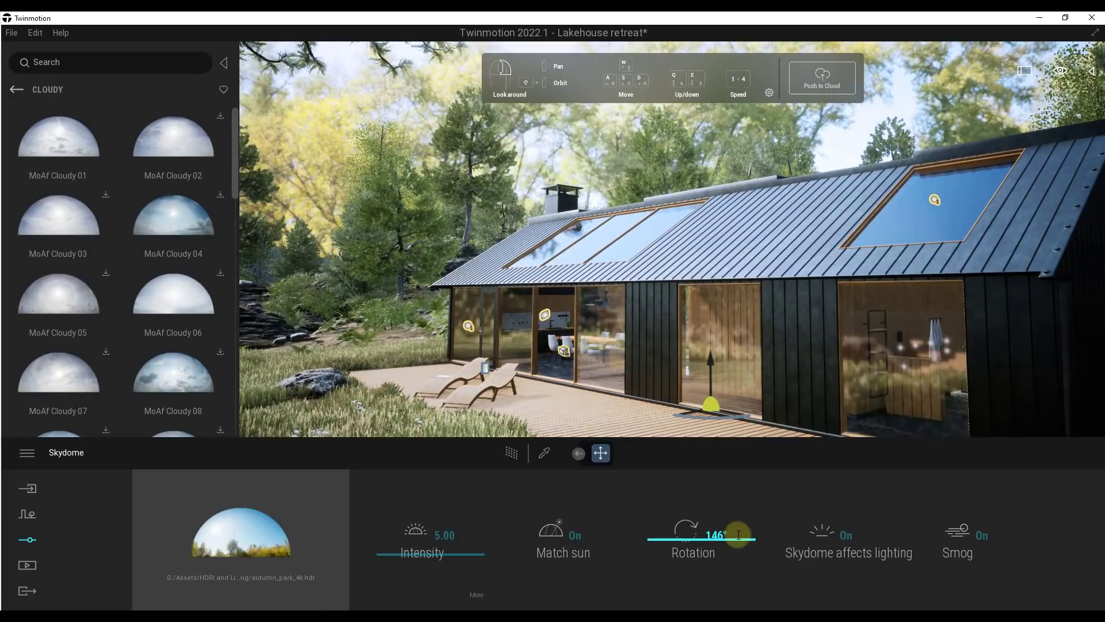
drag(728, 541, 729, 509)
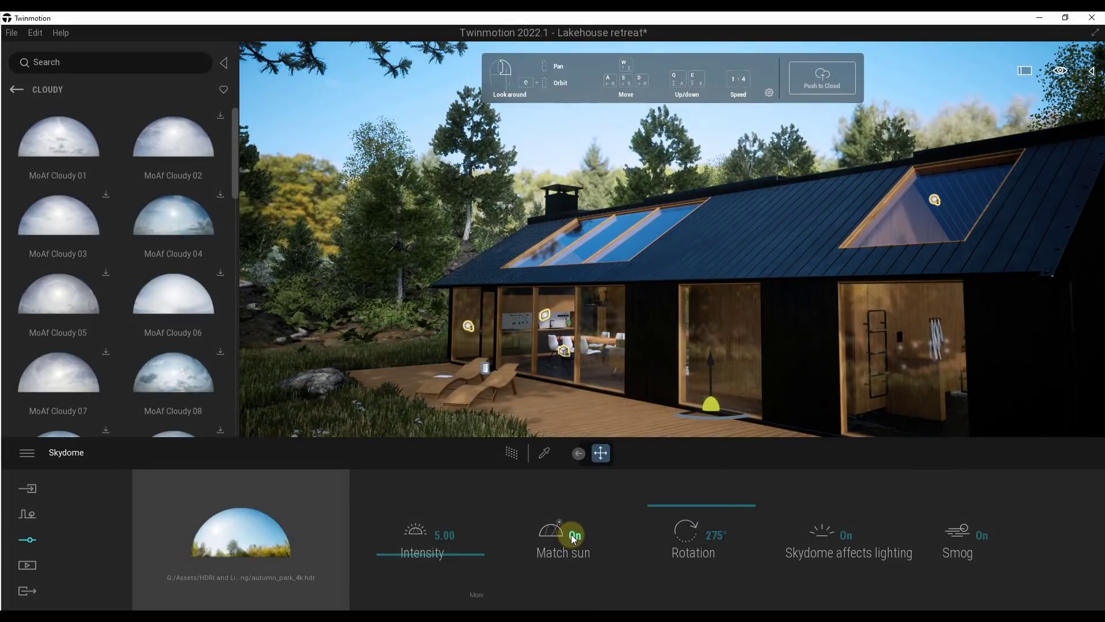
- Rotate the sky to about 207° with Match sun off, then to 142° with it on
click(574, 537)
drag(699, 522, 682, 543)
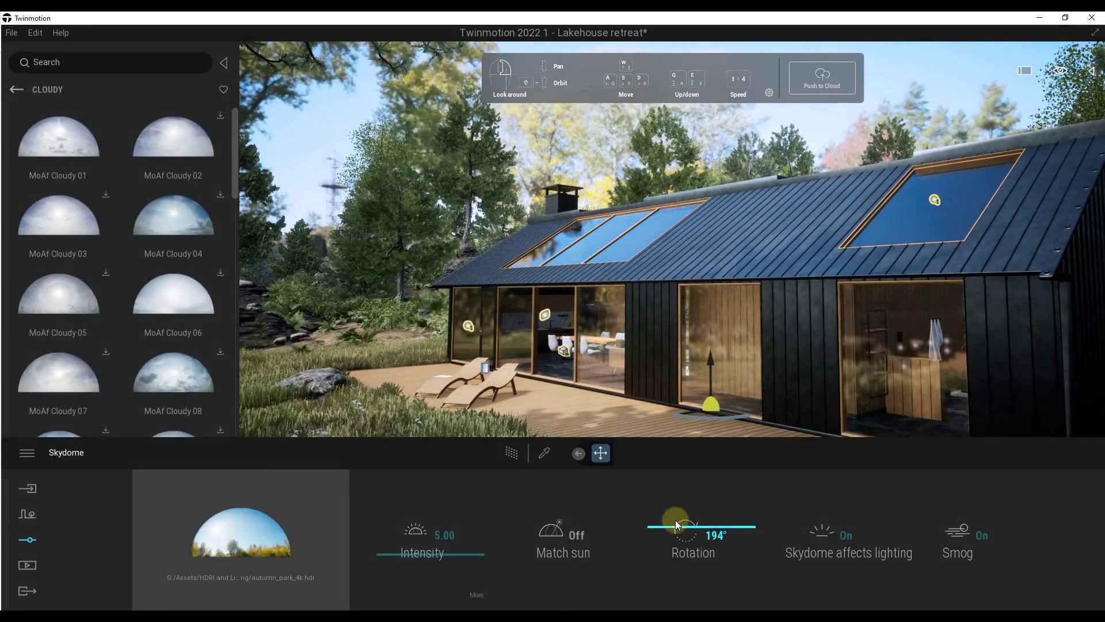
click(573, 541)
drag(686, 530, 742, 525)
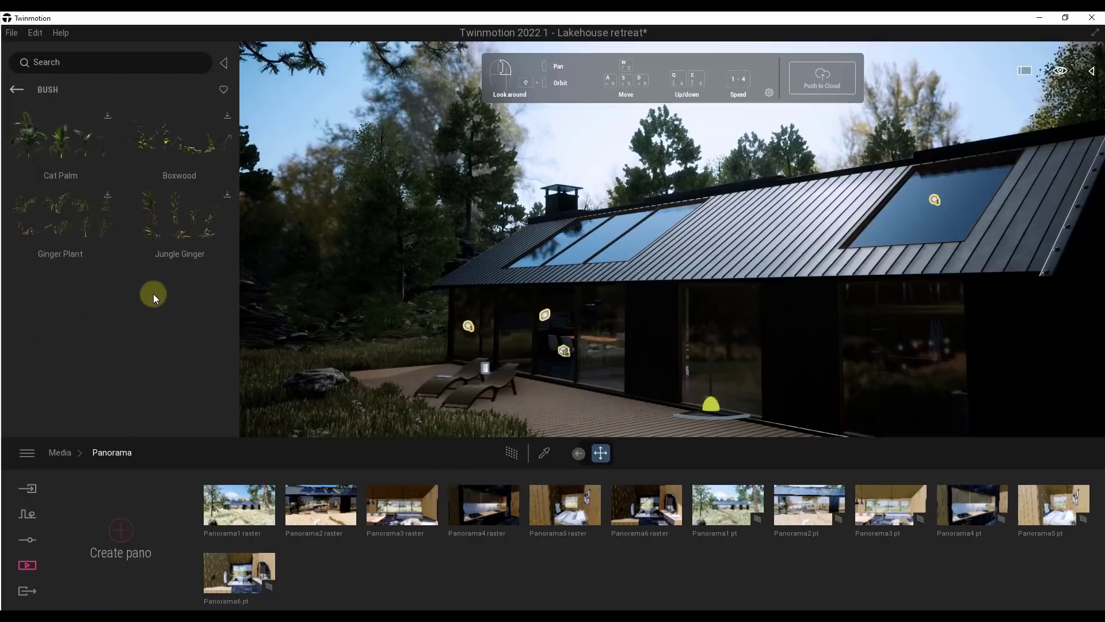
- Go to Megascans 3D Plants > Grass > Lawn and drag a Grass Clumps plant toward the scene
click(16, 89)
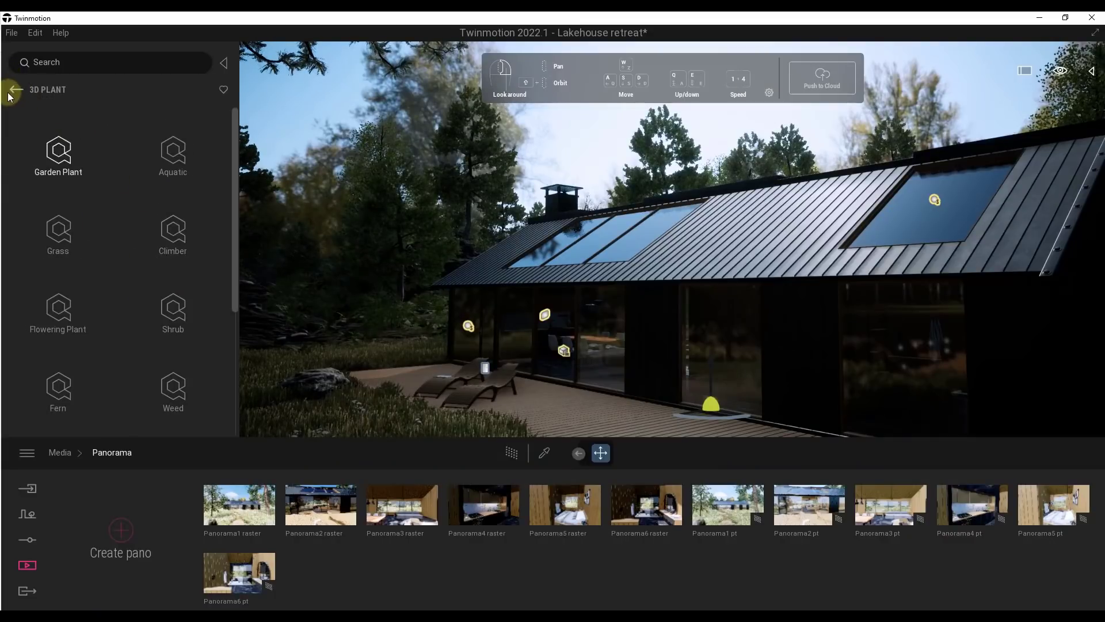
click(16, 89)
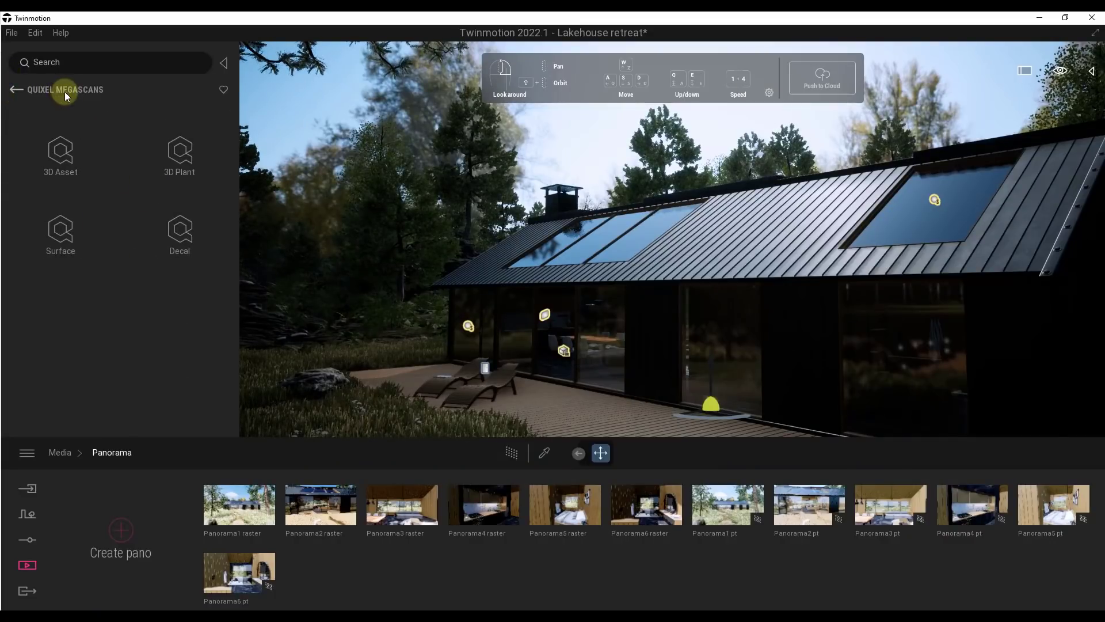
click(176, 153)
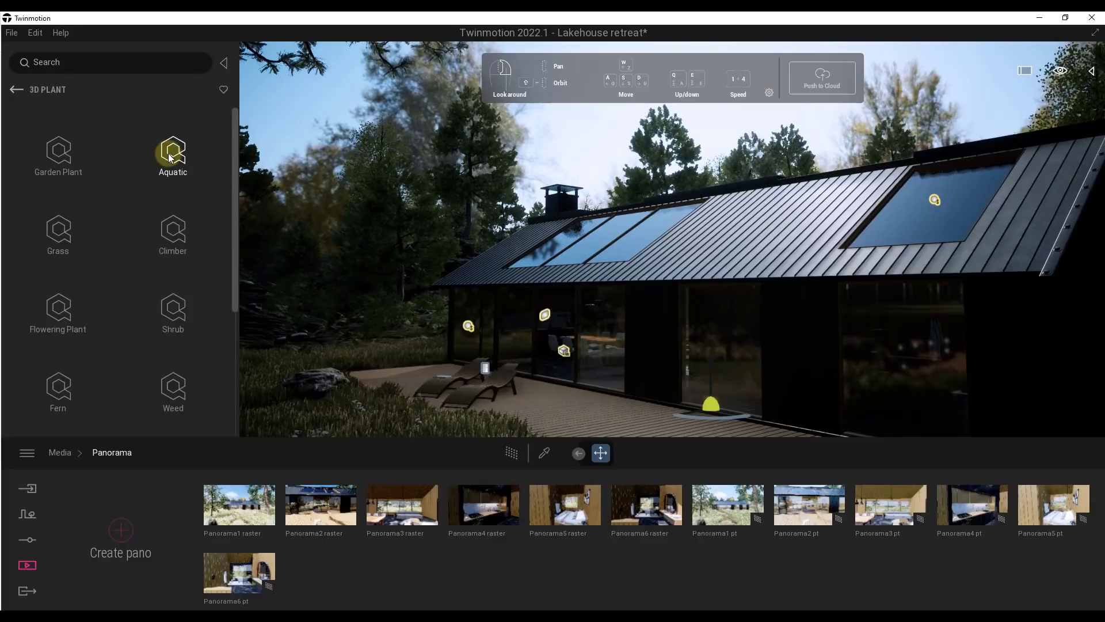
click(60, 233)
click(67, 153)
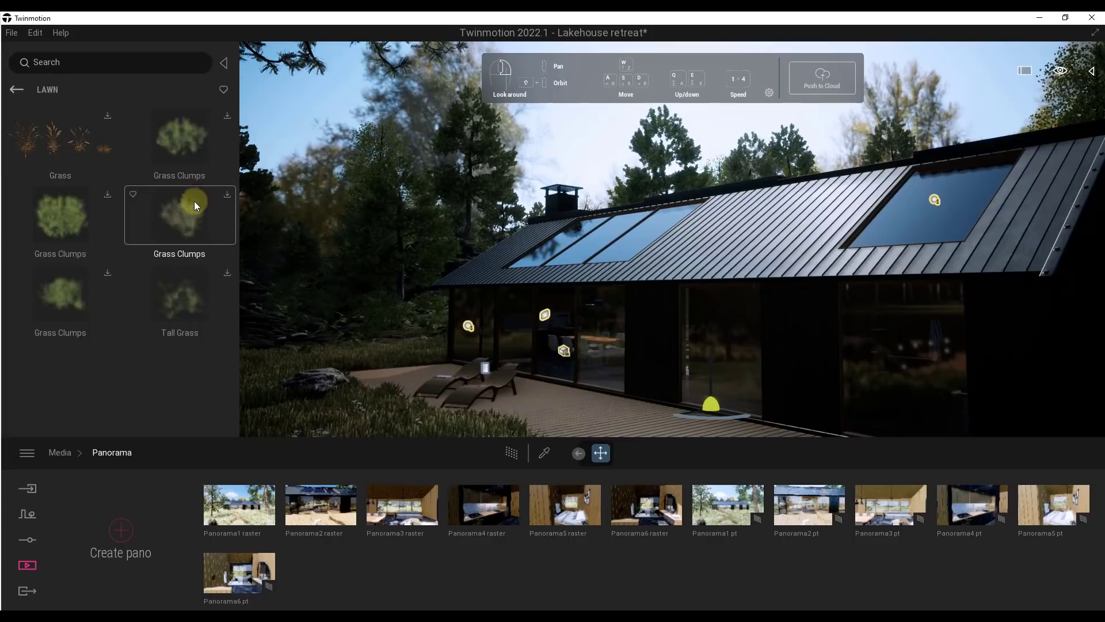
drag(61, 216, 95, 224)
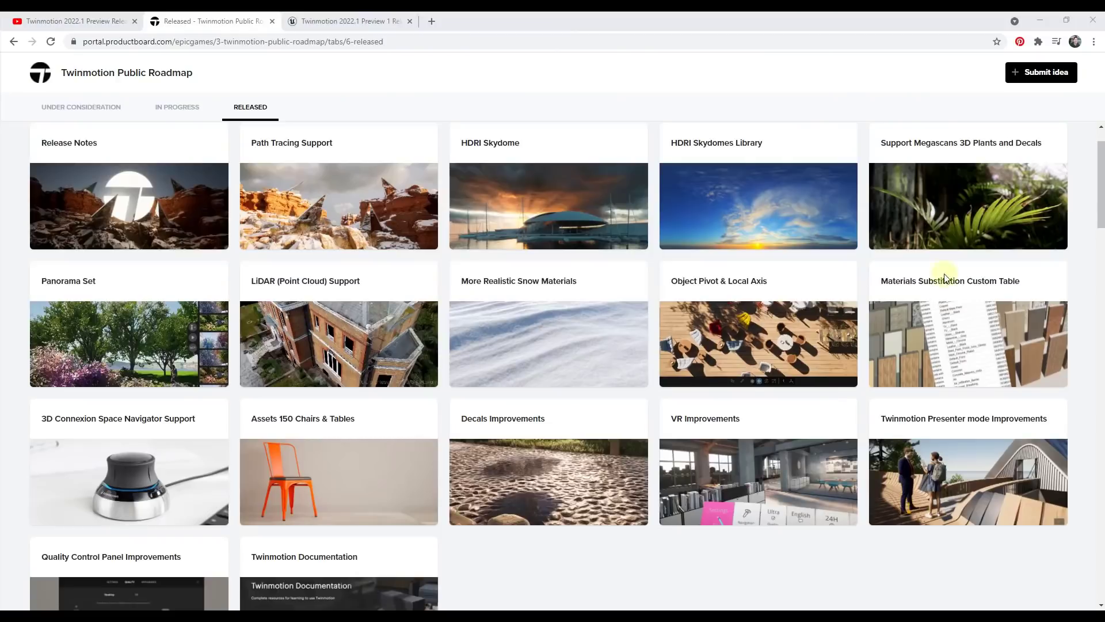
- Read the LiDAR (Point Cloud) Support card, scroll the Released list, then move to the 2022.1 release notes
click(330, 340)
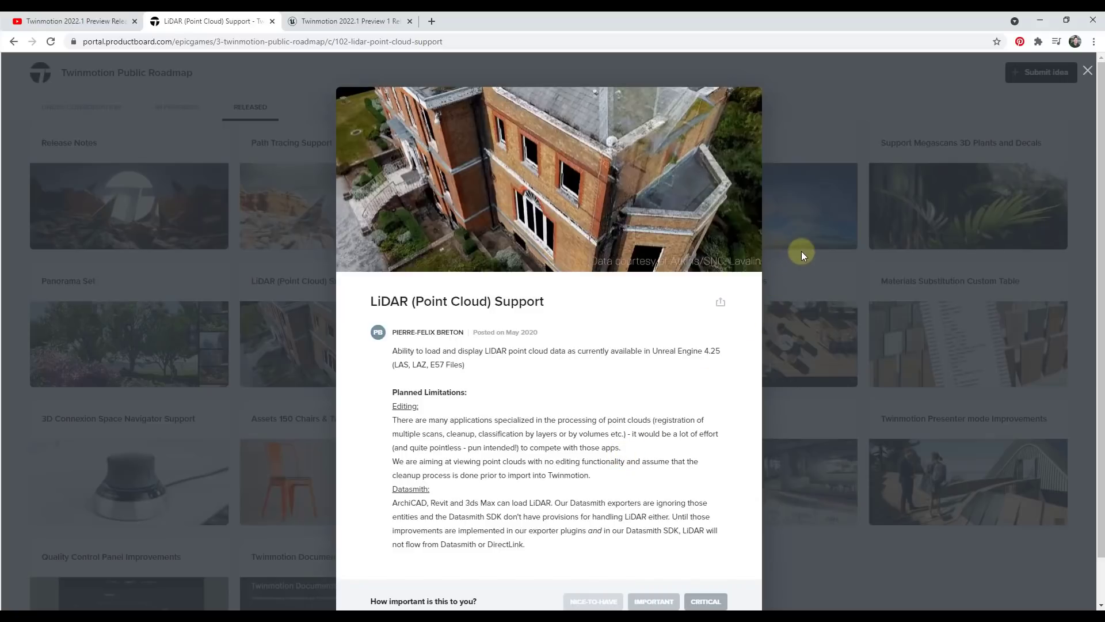
click(816, 137)
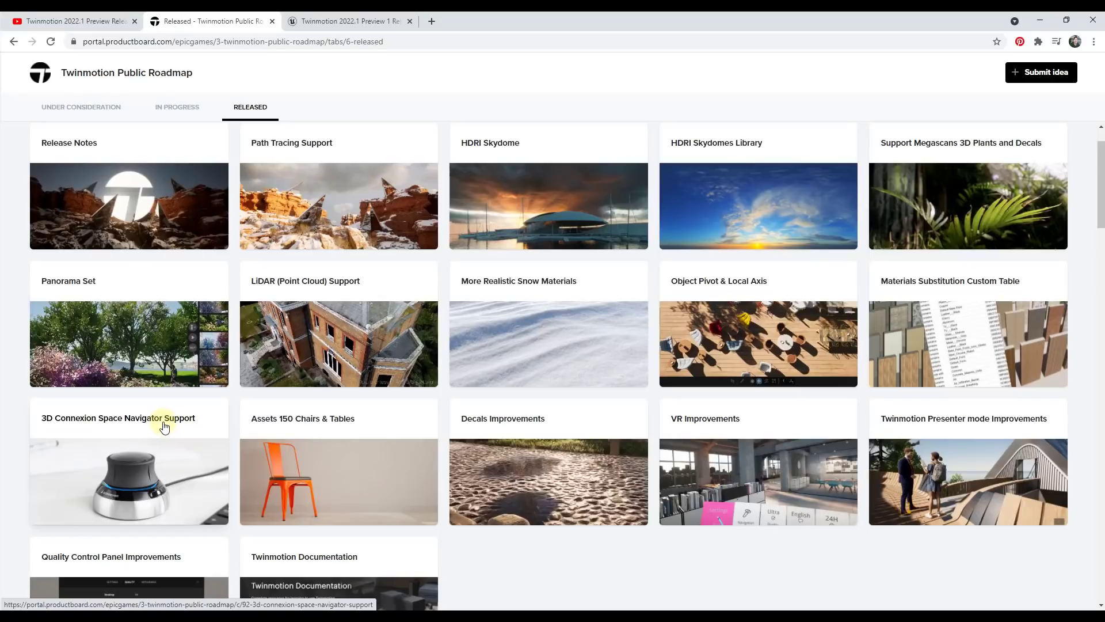
scroll(299, 345, down, 1)
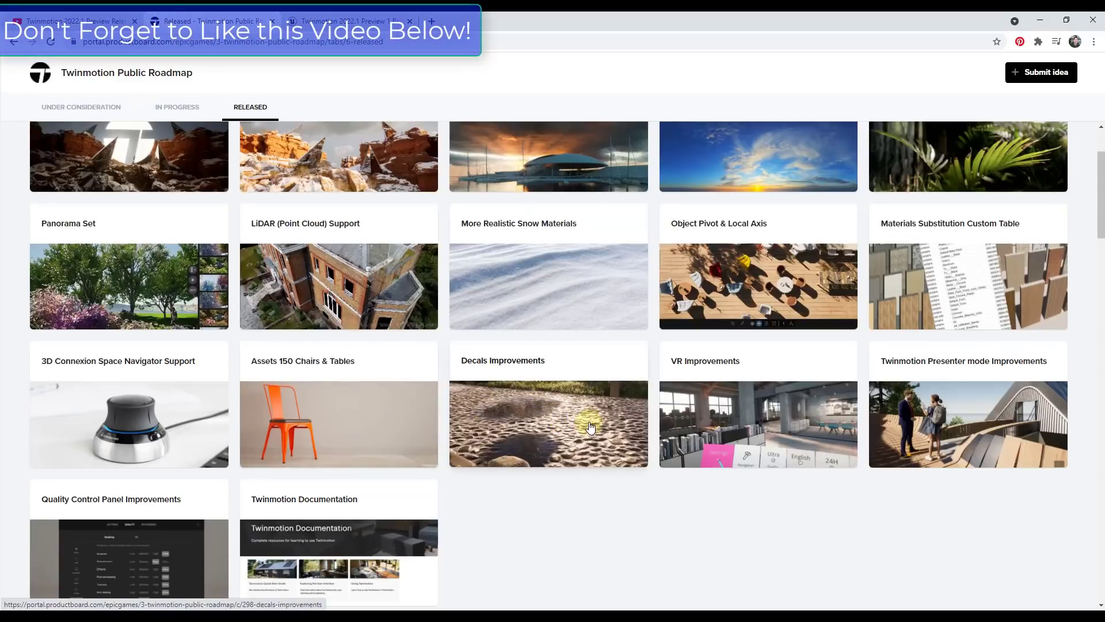
key(ctrl+Tab)
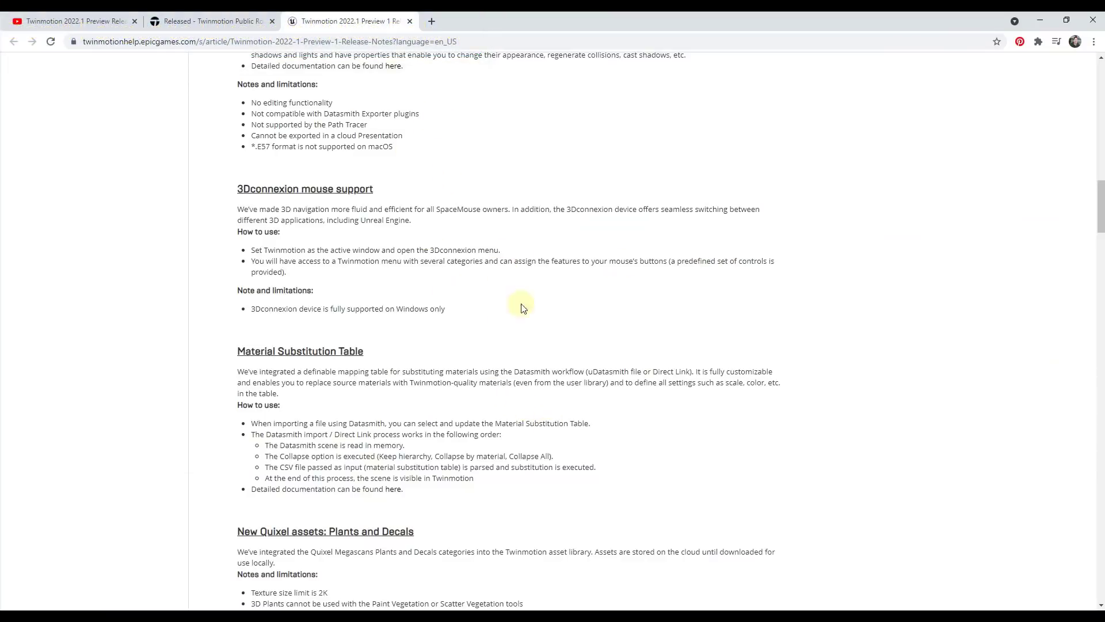
- Scroll the release notes and open the roadmap's Materials Substitution Custom Table card
scroll(524, 308, down, 6)
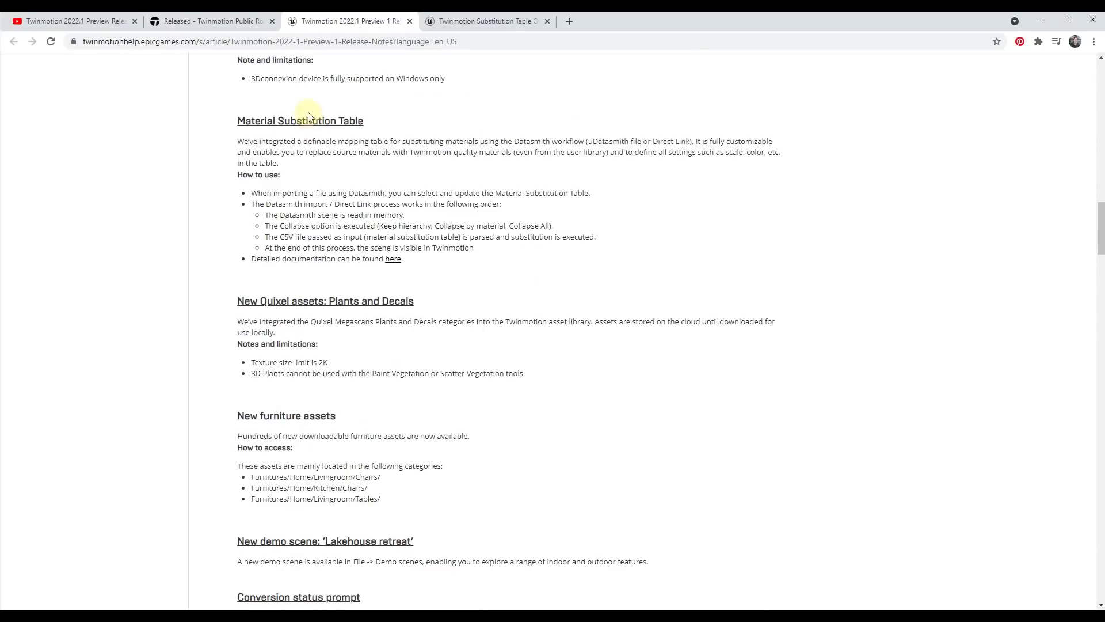
click(223, 21)
click(932, 271)
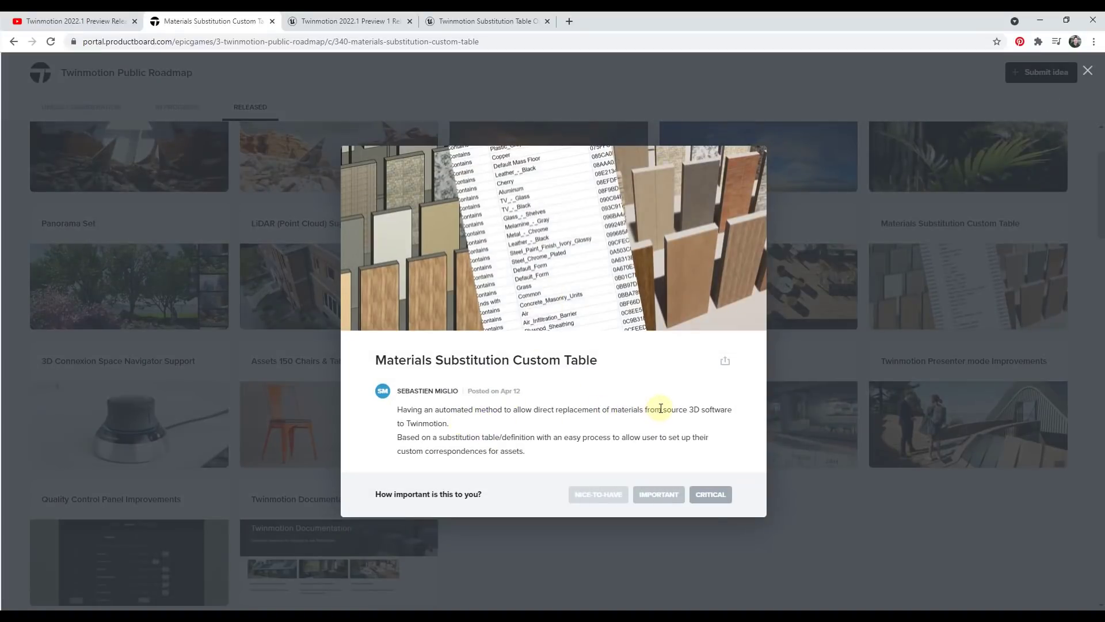
- Read through the Substitution Table overview documentation on material GUIDs
click(481, 22)
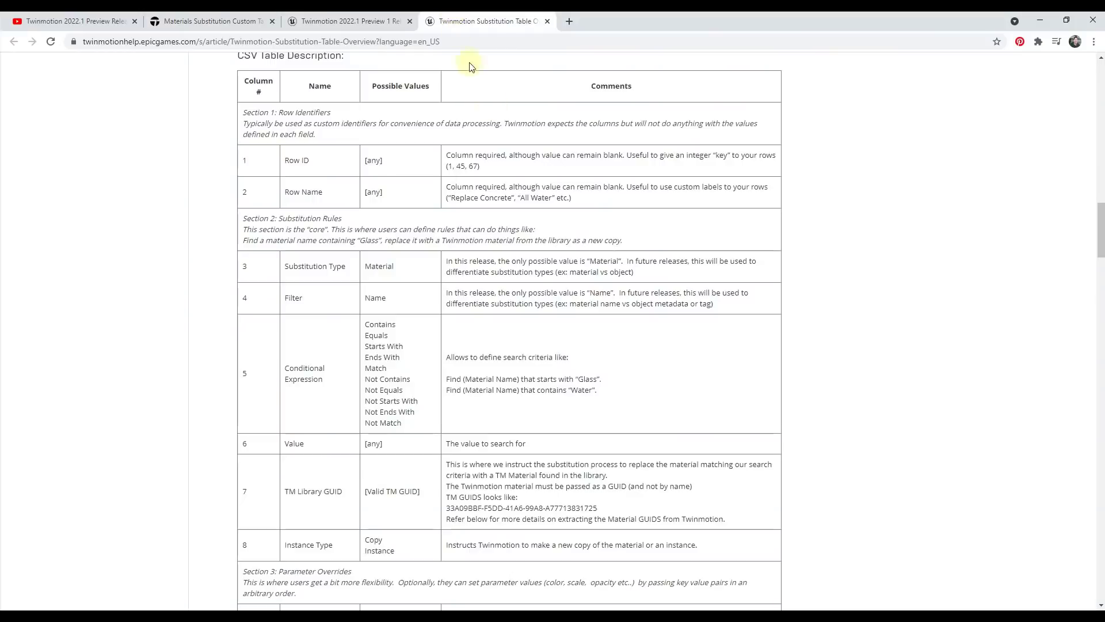
scroll(557, 371, down, 11)
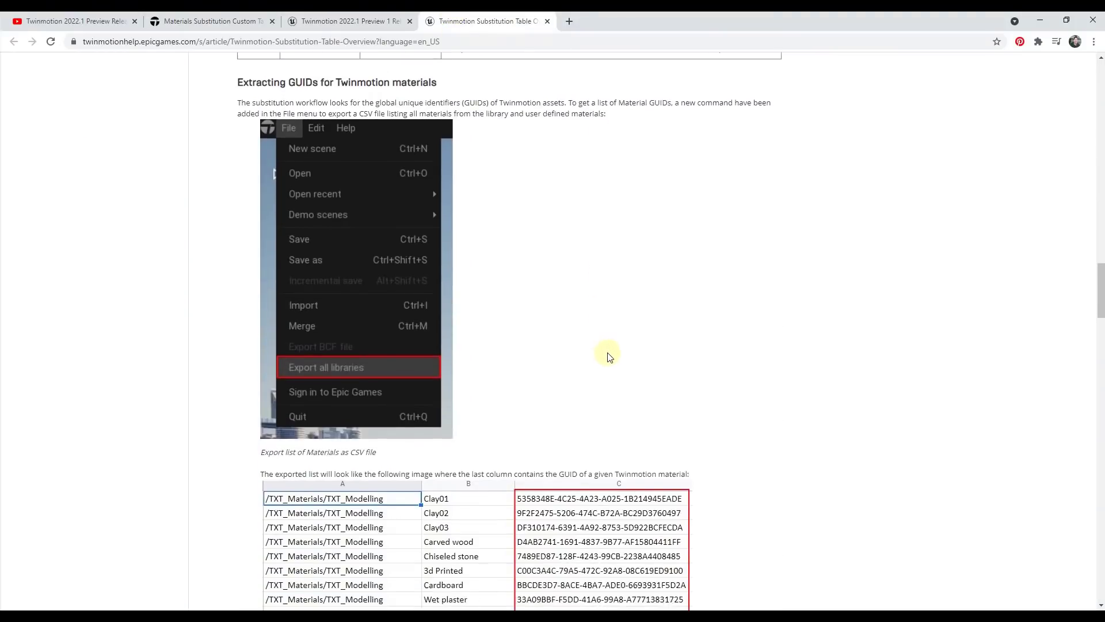
scroll(612, 353, down, 4)
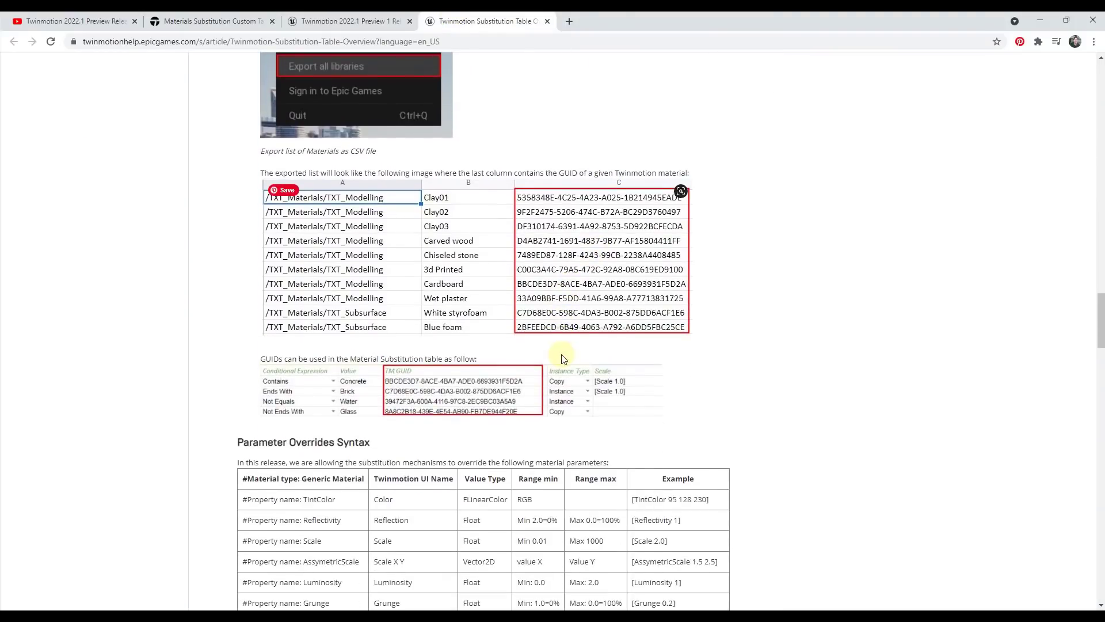
scroll(570, 352, down, 2)
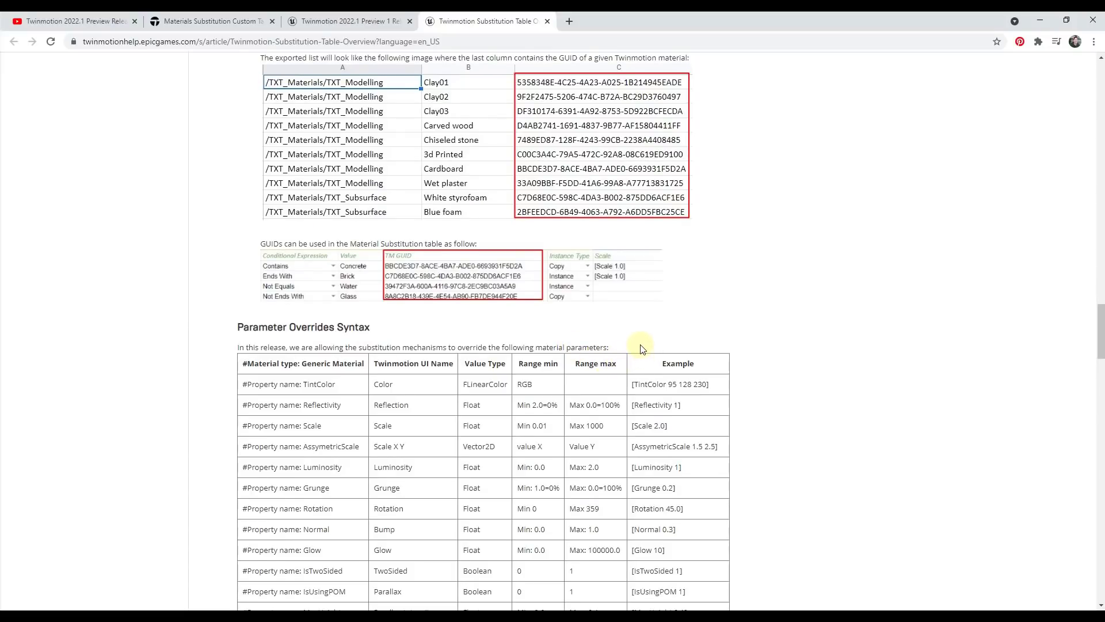
scroll(748, 345, down, 14)
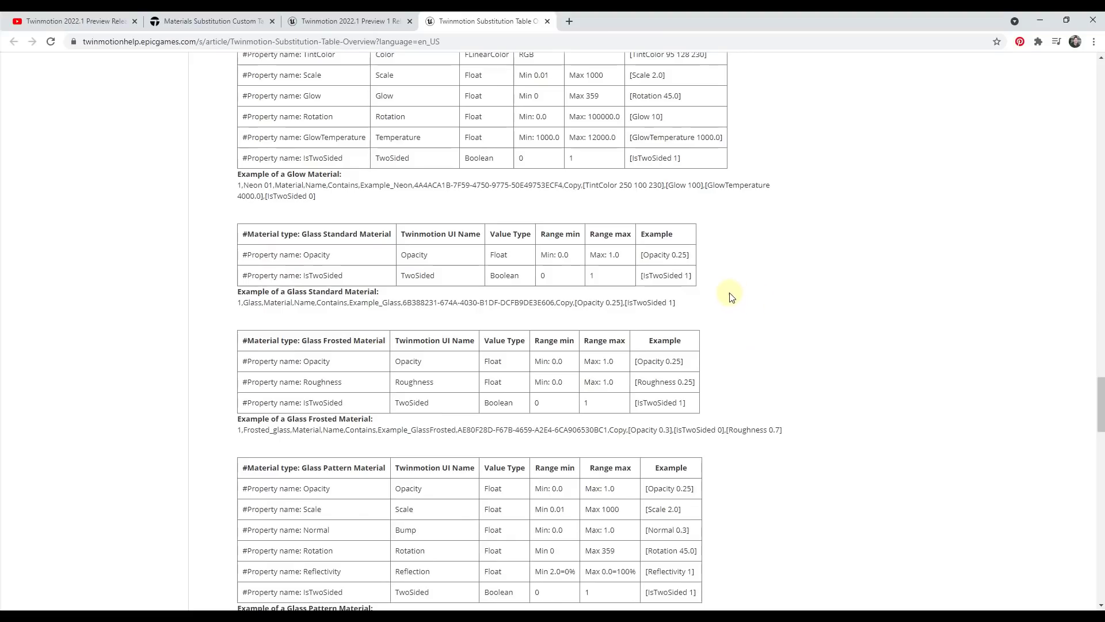
scroll(730, 297, up, 20)
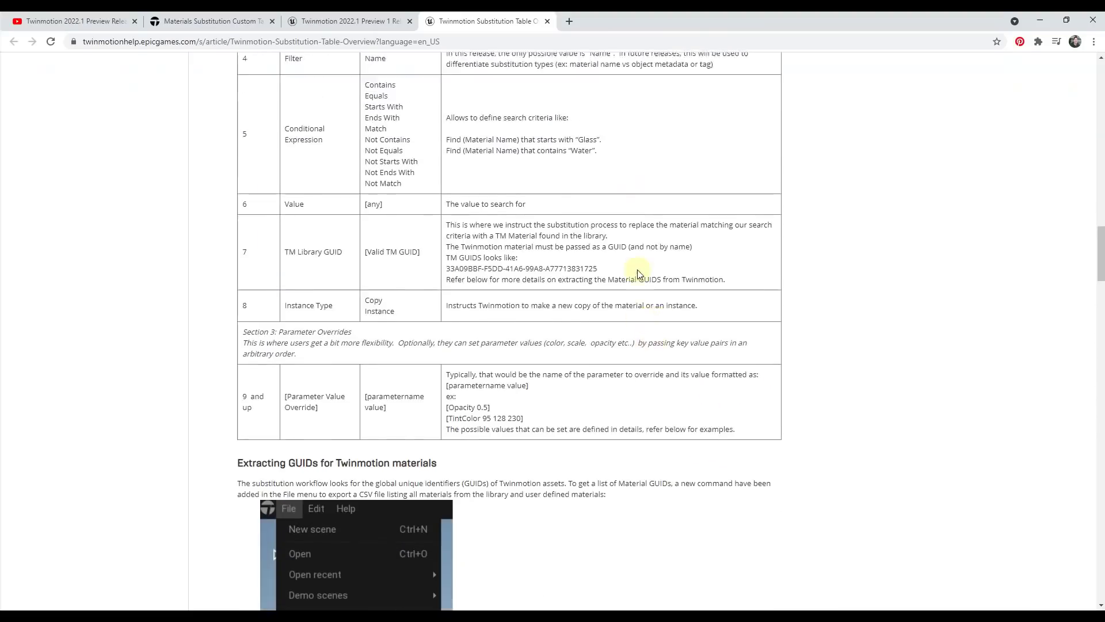
scroll(637, 270, up, 8)
- Return to the 2022.1 release notes and scroll to the new furniture assets section
click(362, 22)
scroll(526, 319, down, 1)
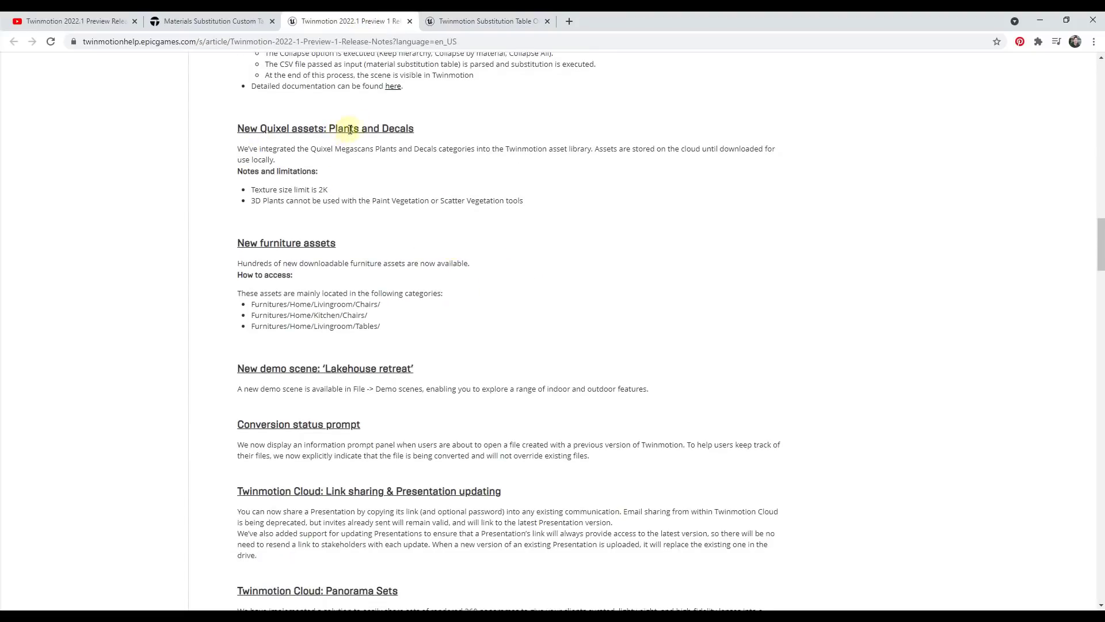
scroll(403, 173, down, 2)
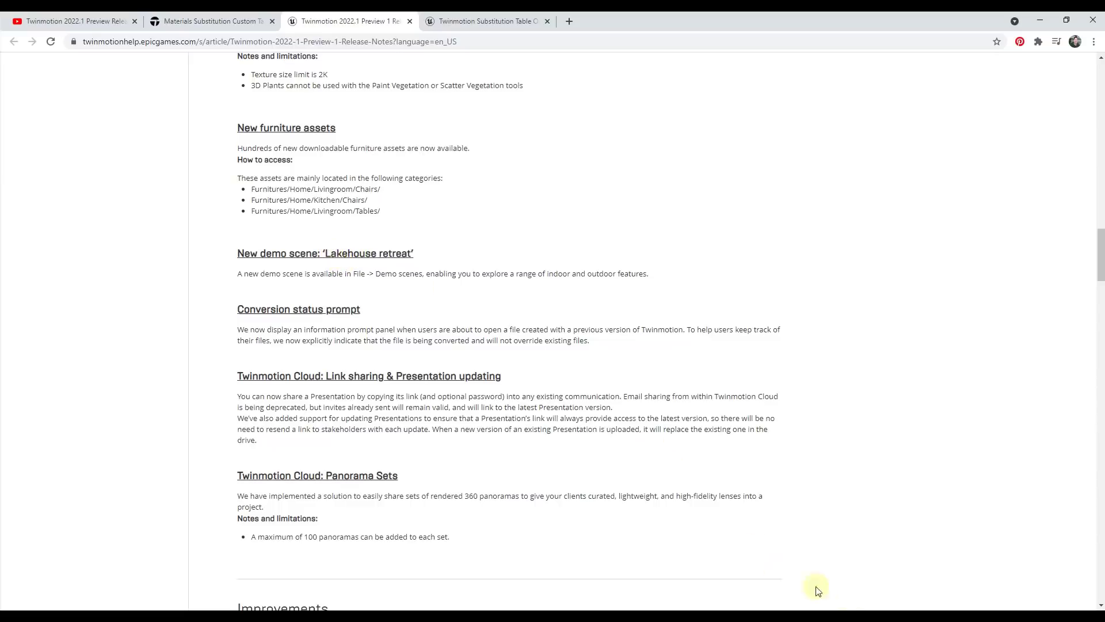
key(alt+Tab)
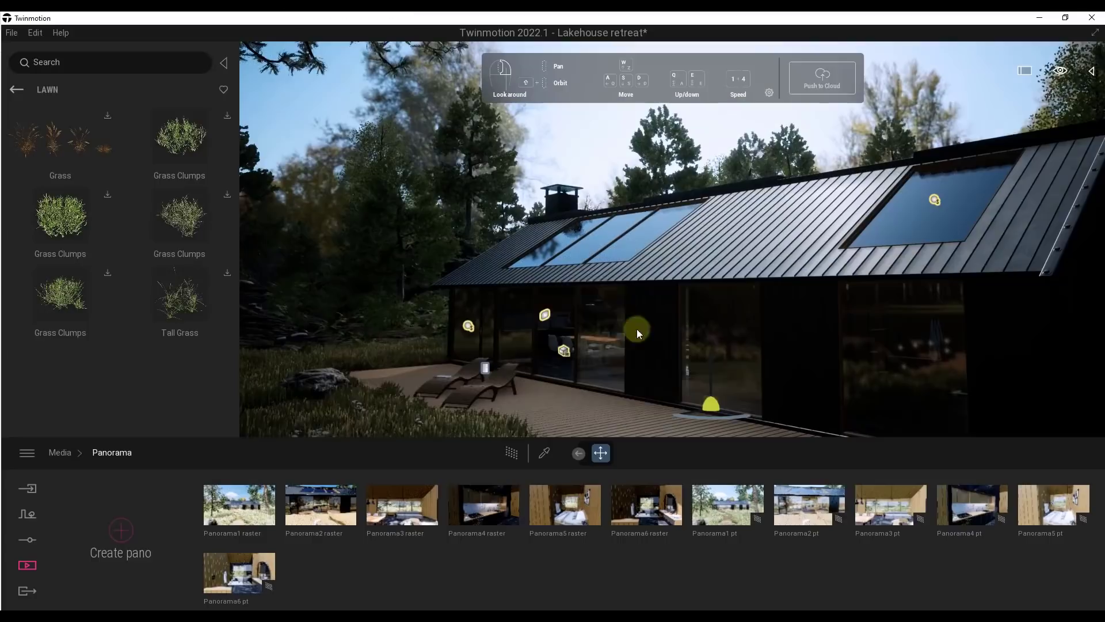
mouse_move(565, 284)
right_down()
mouse_move(576, 282)
mouse_move(555, 281)
mouse_move(565, 283)
right_up()
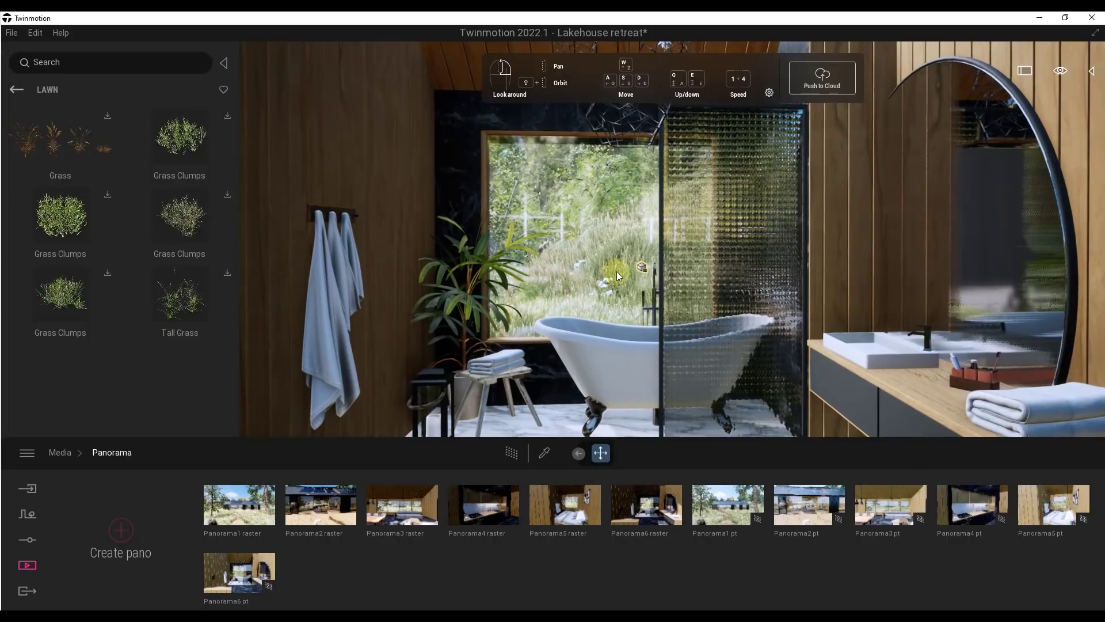
click(641, 267)
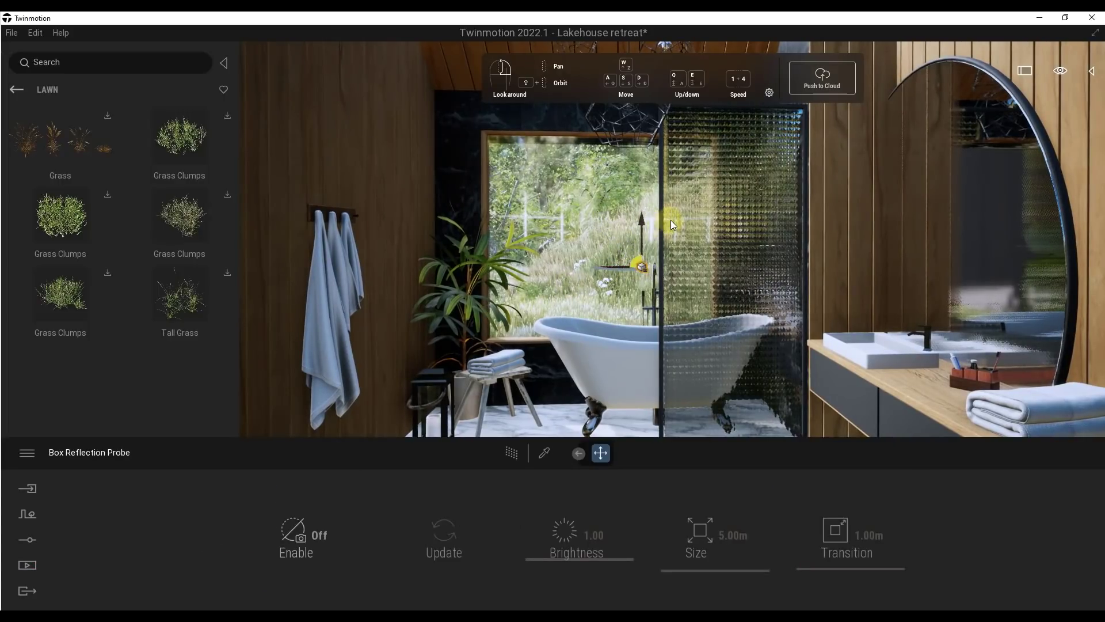
mouse_move(633, 221)
right_down()
mouse_move(616, 214)
mouse_move(642, 216)
right_up()
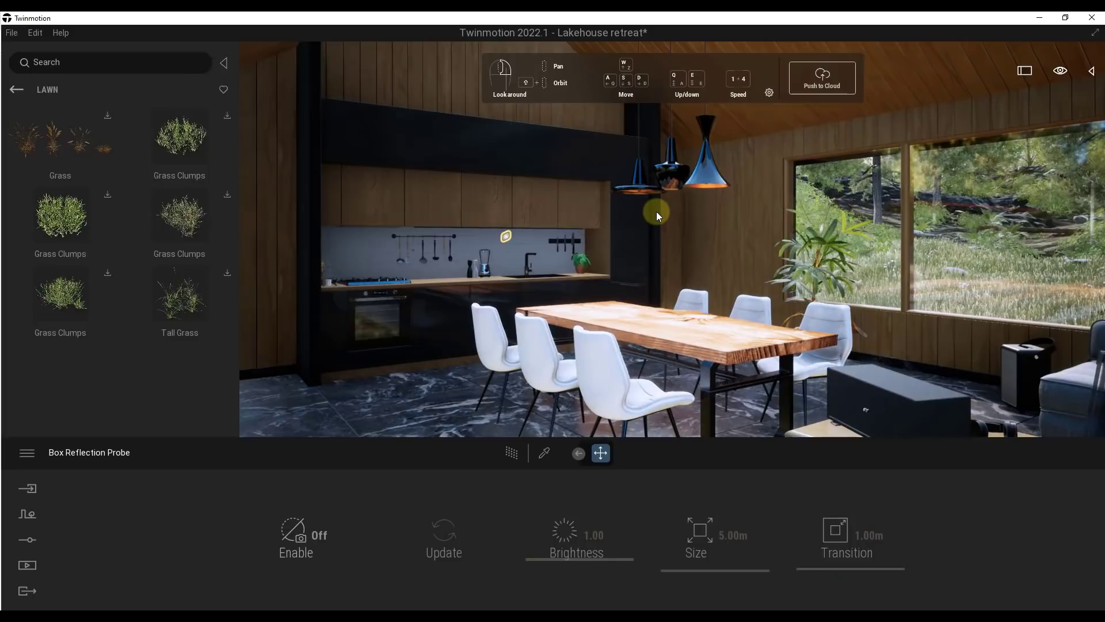
click(12, 32)
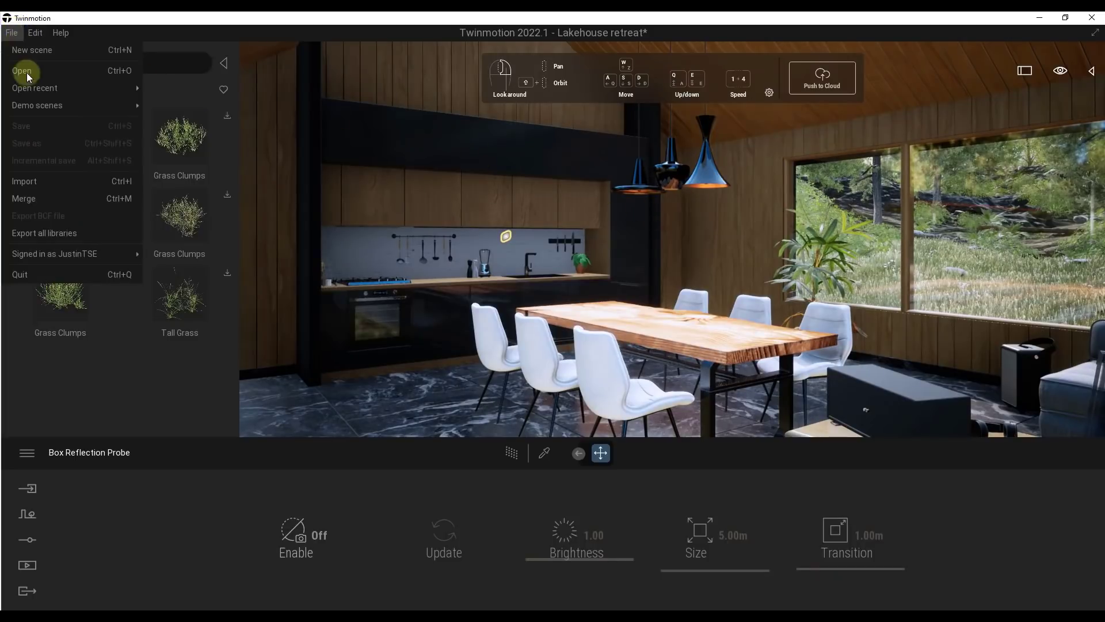
click(39, 105)
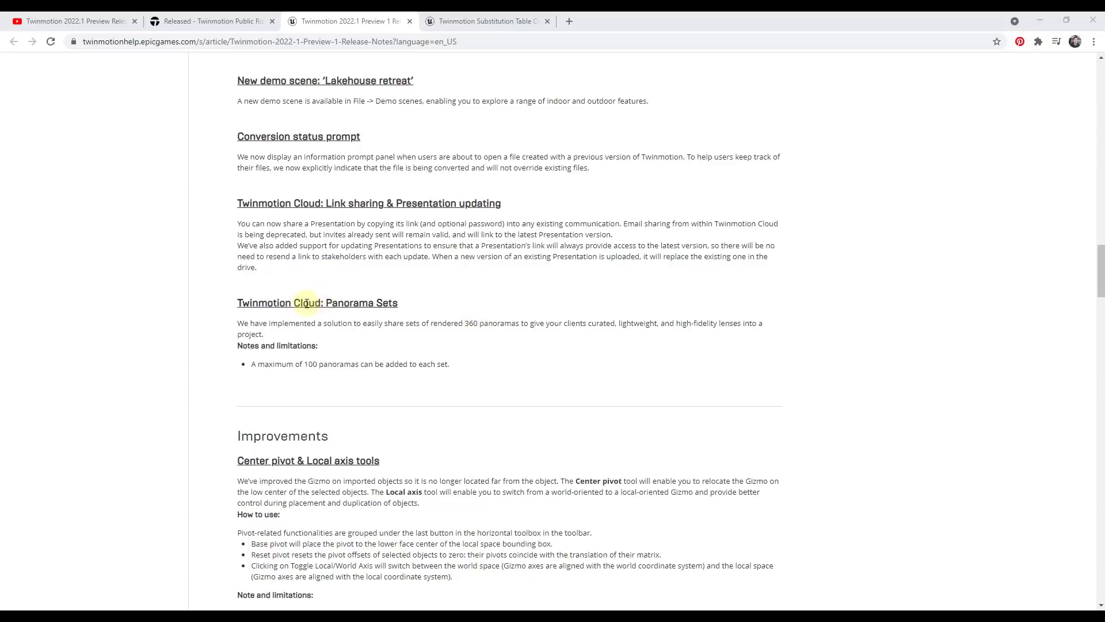
- Scroll up the release notes and return to the Released - Twinmotion Public Roadmap tab
scroll(328, 308, up, 2)
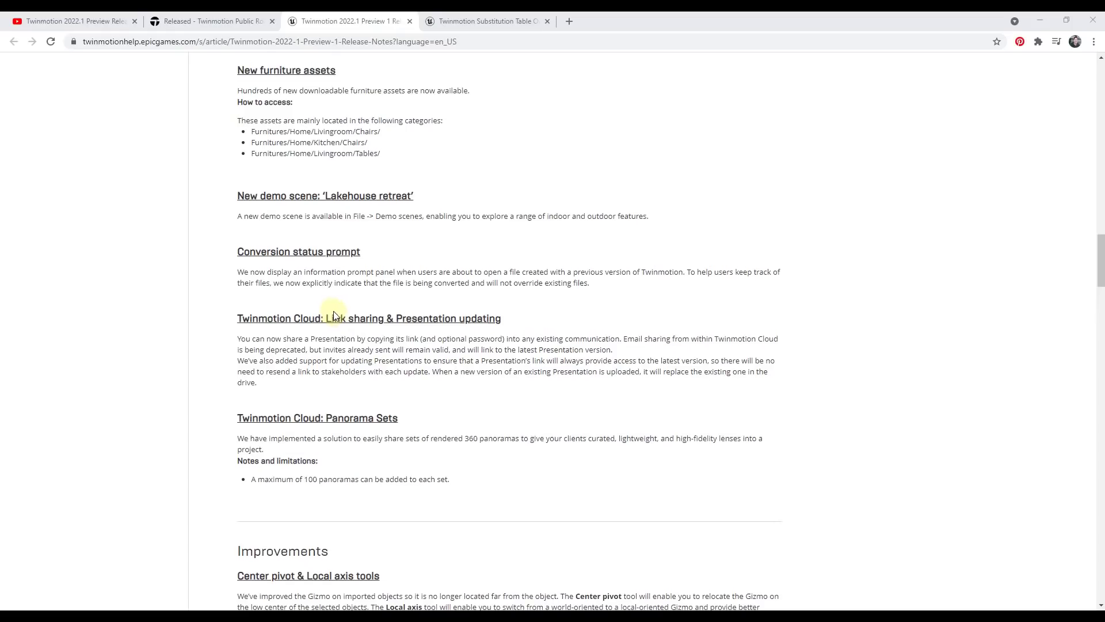
click(254, 18)
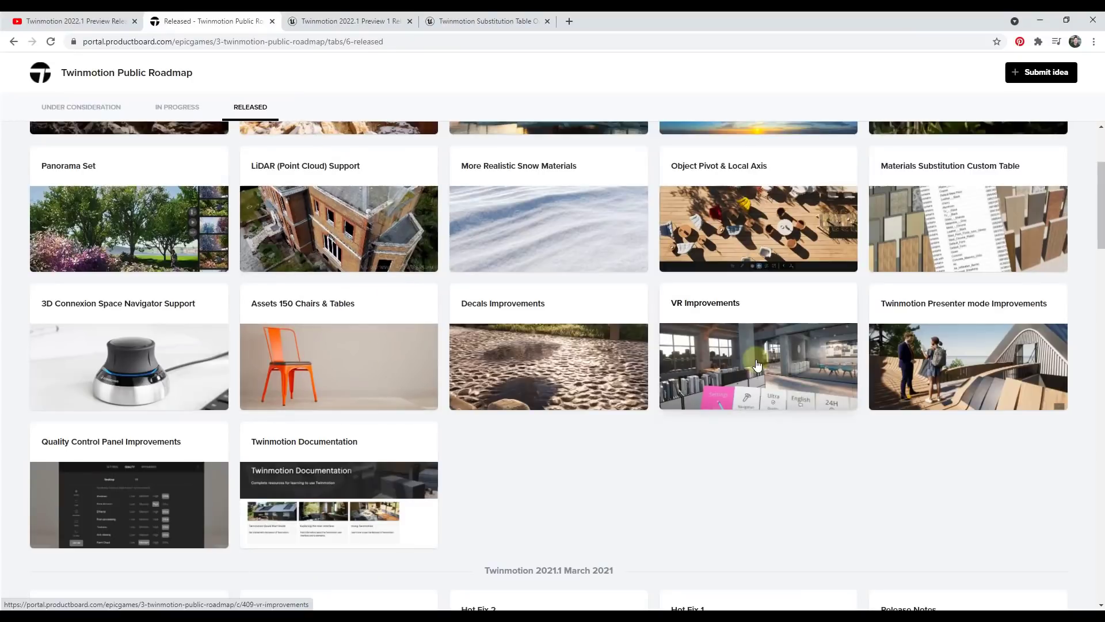